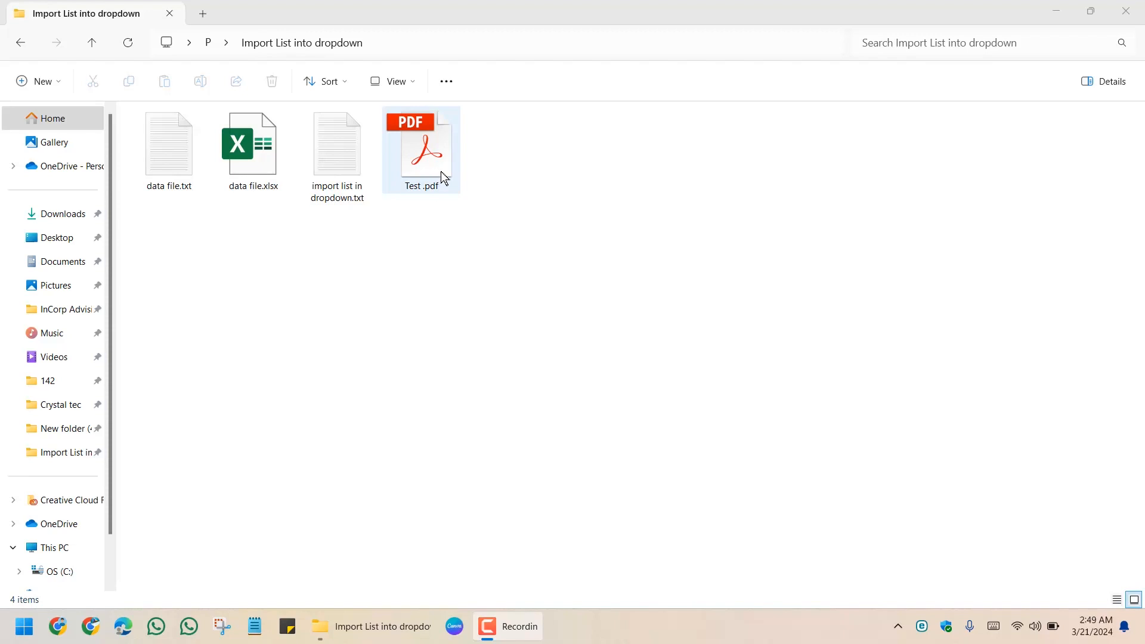
Open Test .pdf from the folder and check the choices offered by its dropdown field.
double_click(427, 166)
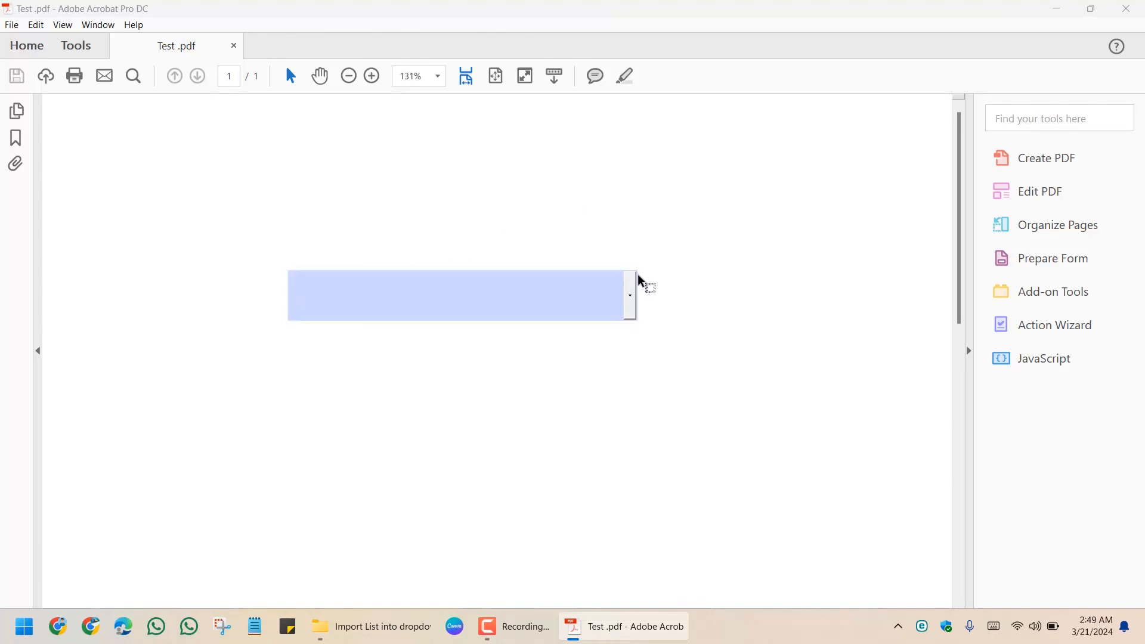
click(629, 298)
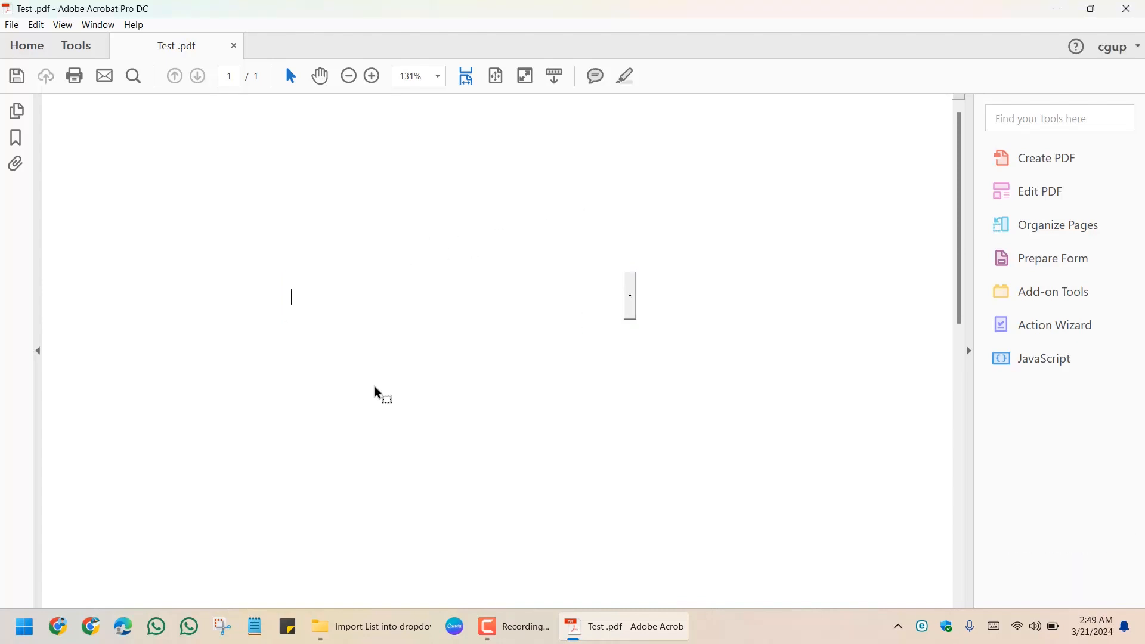
Inspect the country dropdown's properties in Prepare Form, examining its name and the item list in its options.
click(1074, 258)
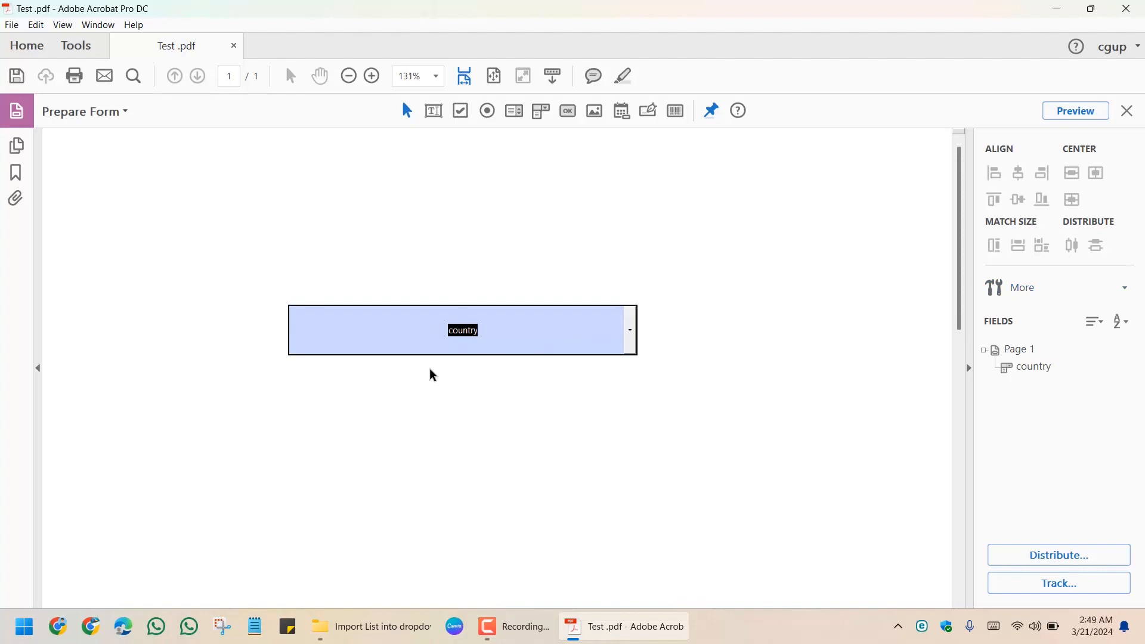
double_click(460, 341)
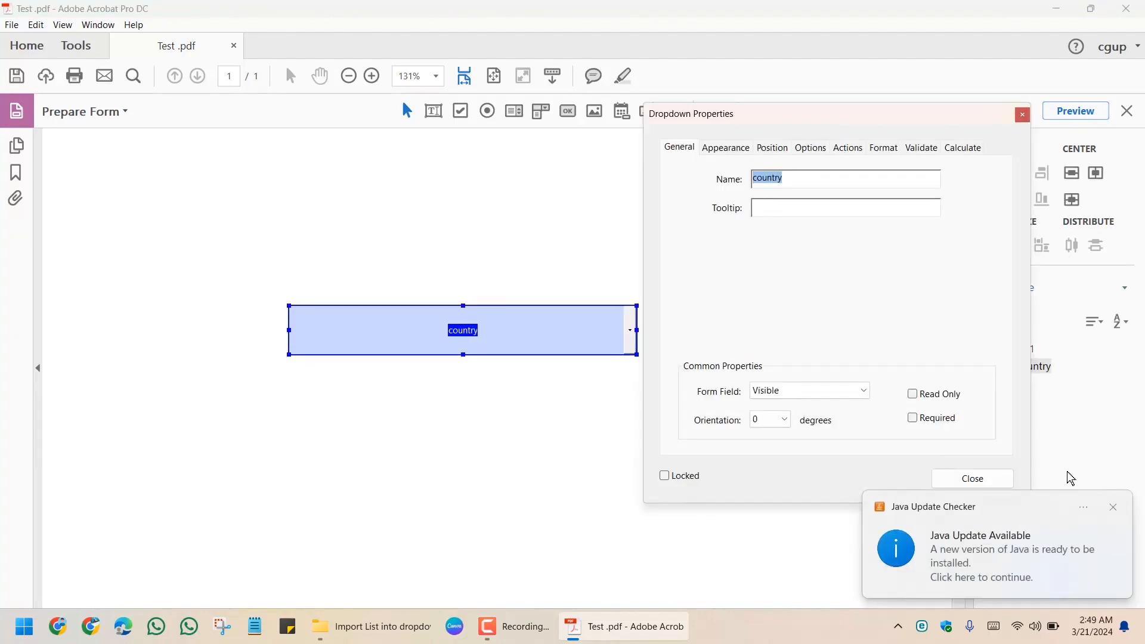
click(1114, 508)
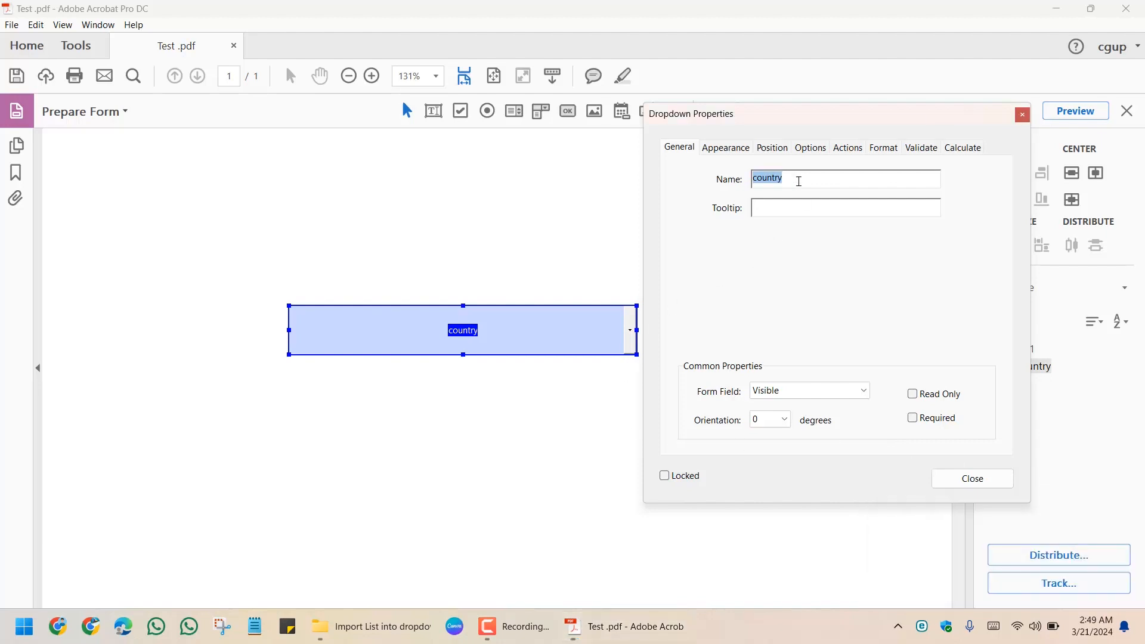
click(799, 181)
click(811, 149)
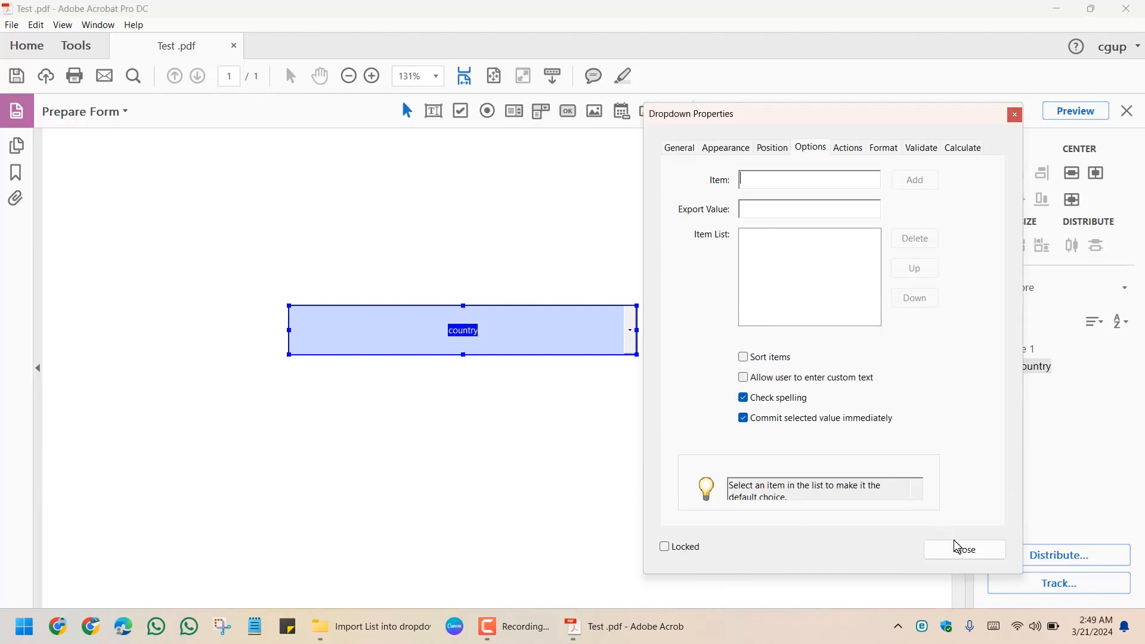
click(966, 552)
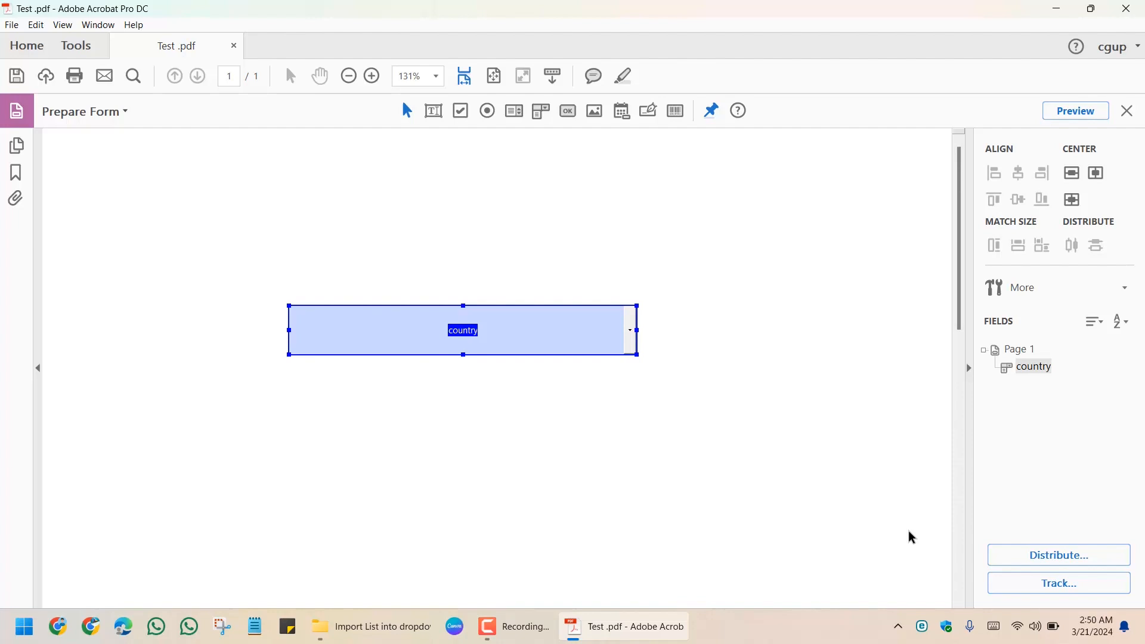
double_click(598, 340)
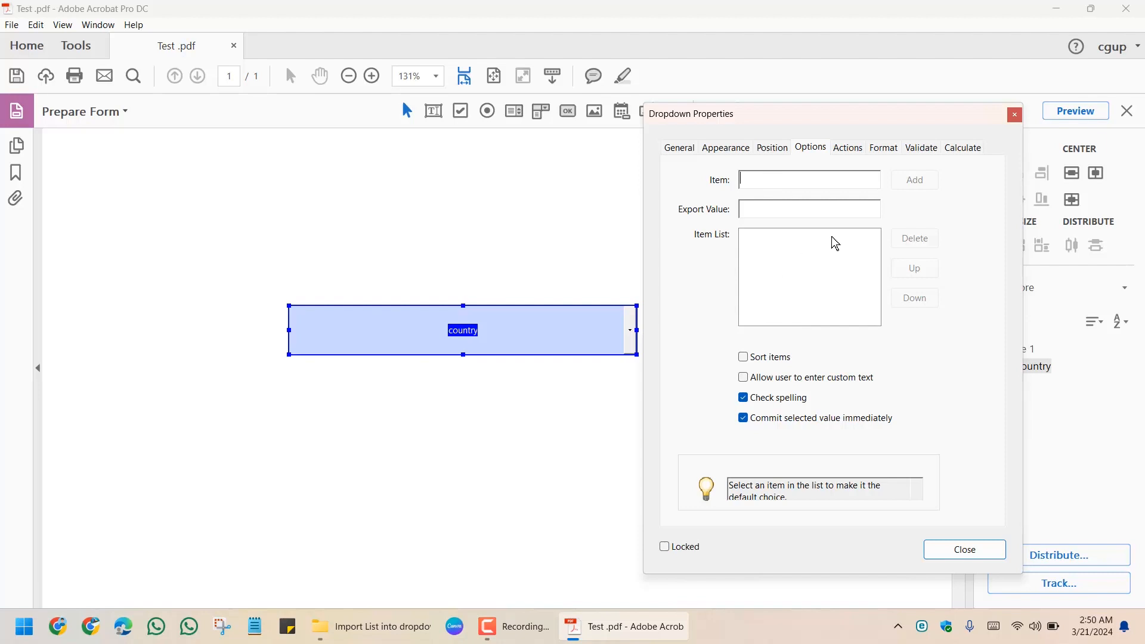
click(961, 551)
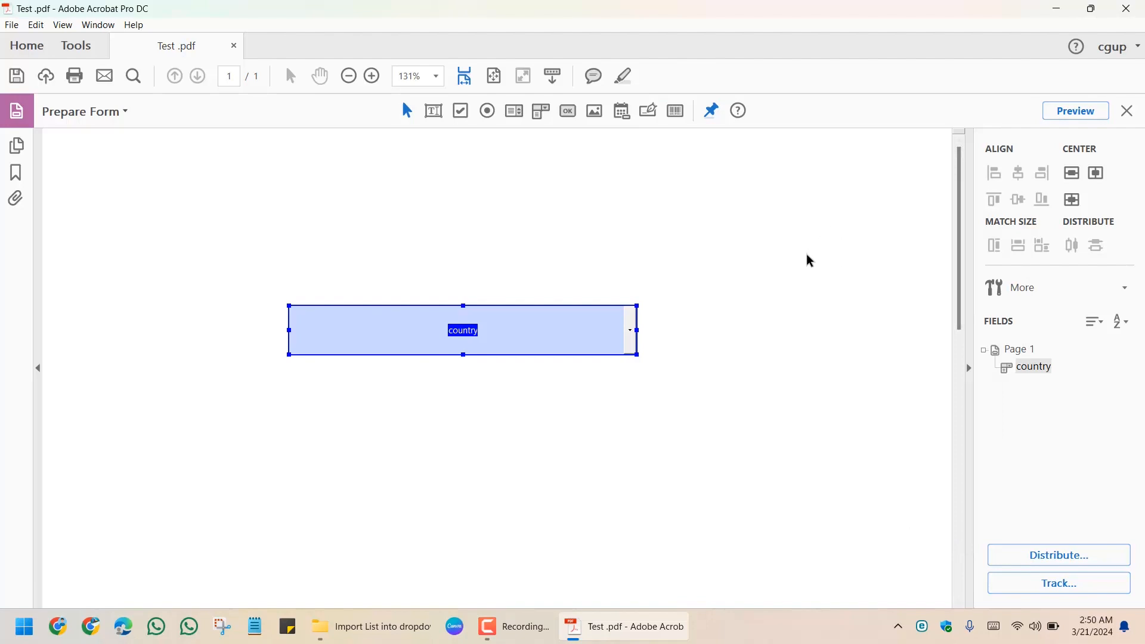
Leave form editing, save Test .pdf, and return to the Import List into dropdown folder.
click(1132, 111)
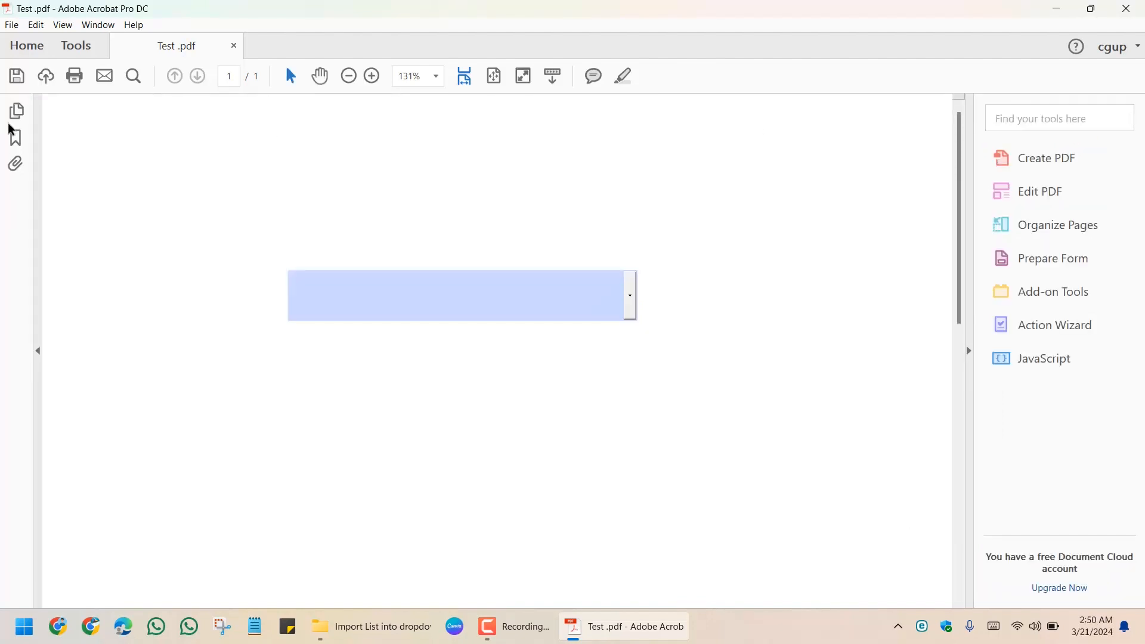
click(17, 76)
click(1058, 9)
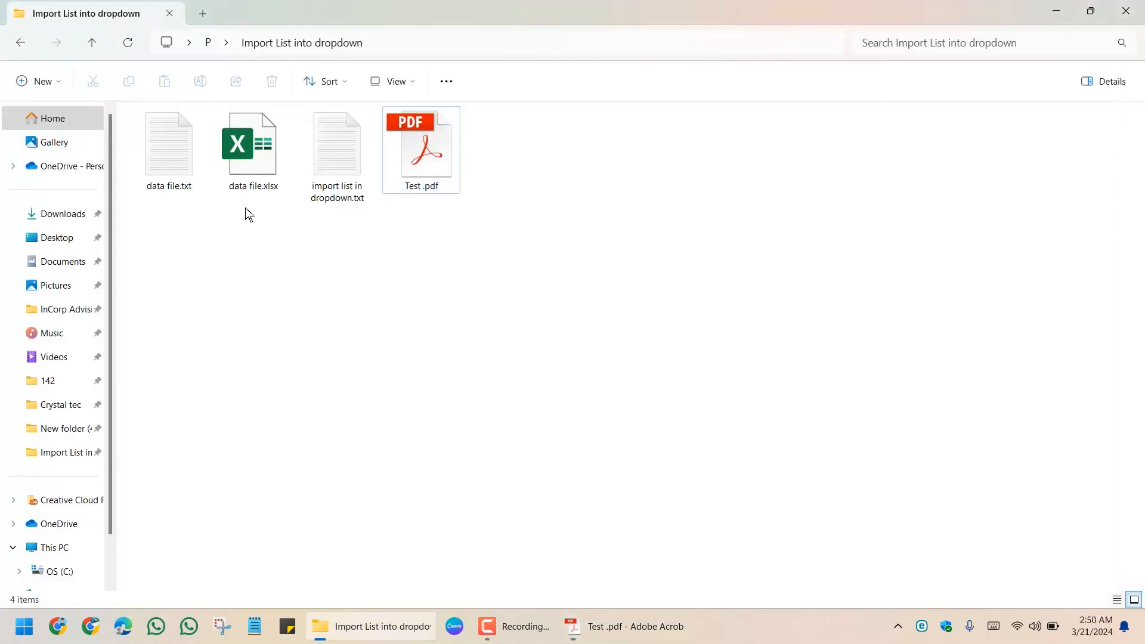
Open data file.xlsx in Excel and review the whole country list in column A.
click(267, 170)
double_click(266, 167)
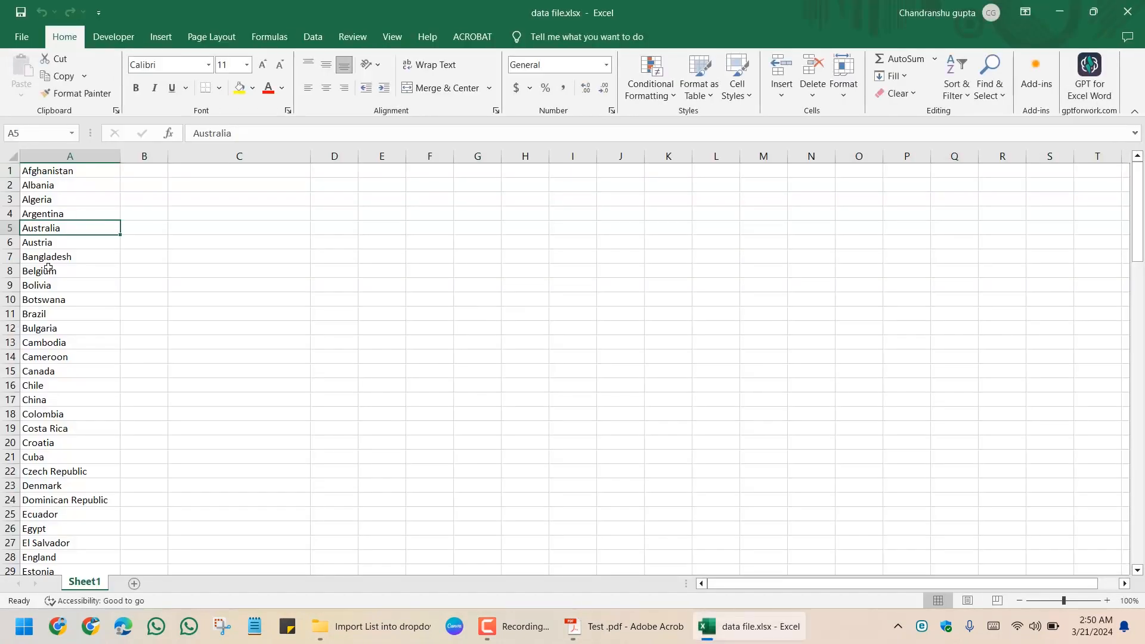
click(241, 297)
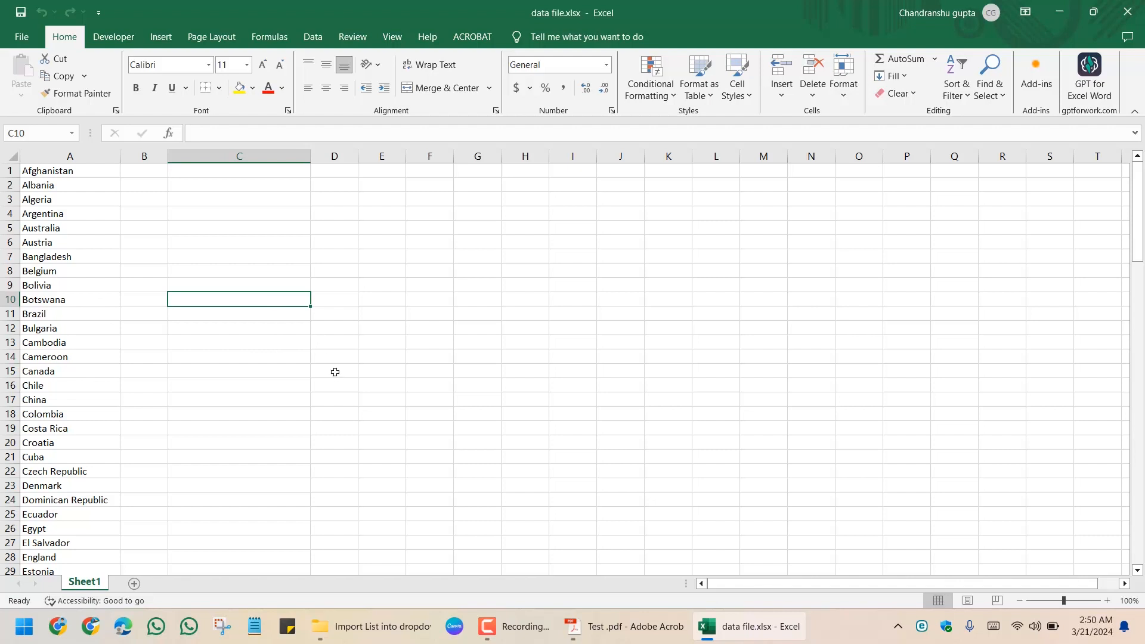
click(252, 262)
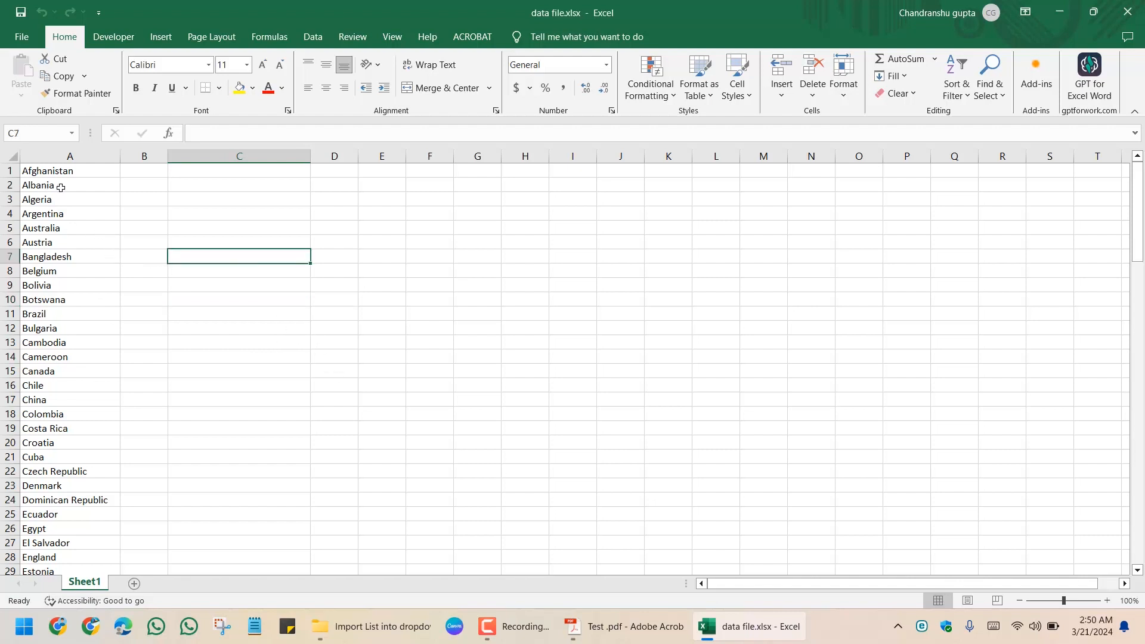
scroll(62, 215, down, 20)
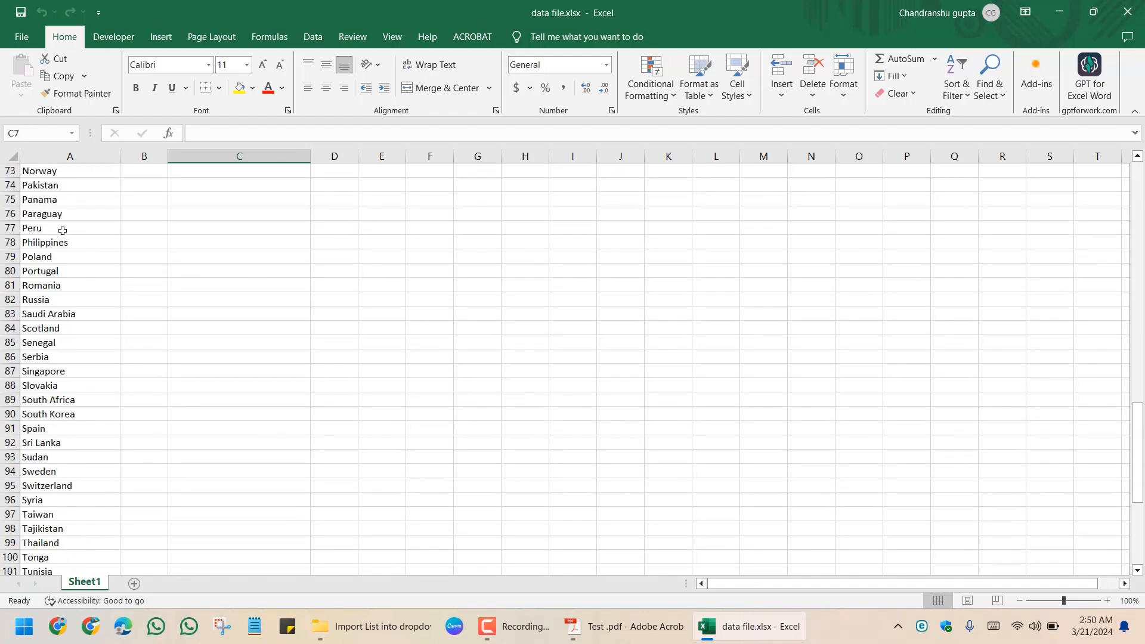
scroll(62, 230, up, 3)
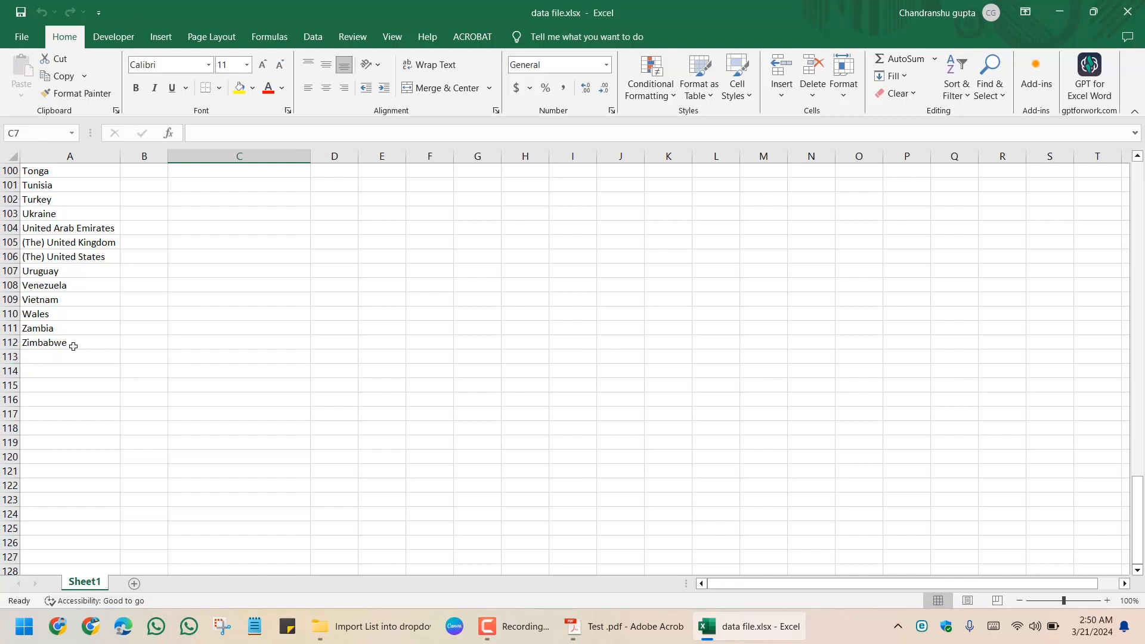
scroll(73, 345, up, 20)
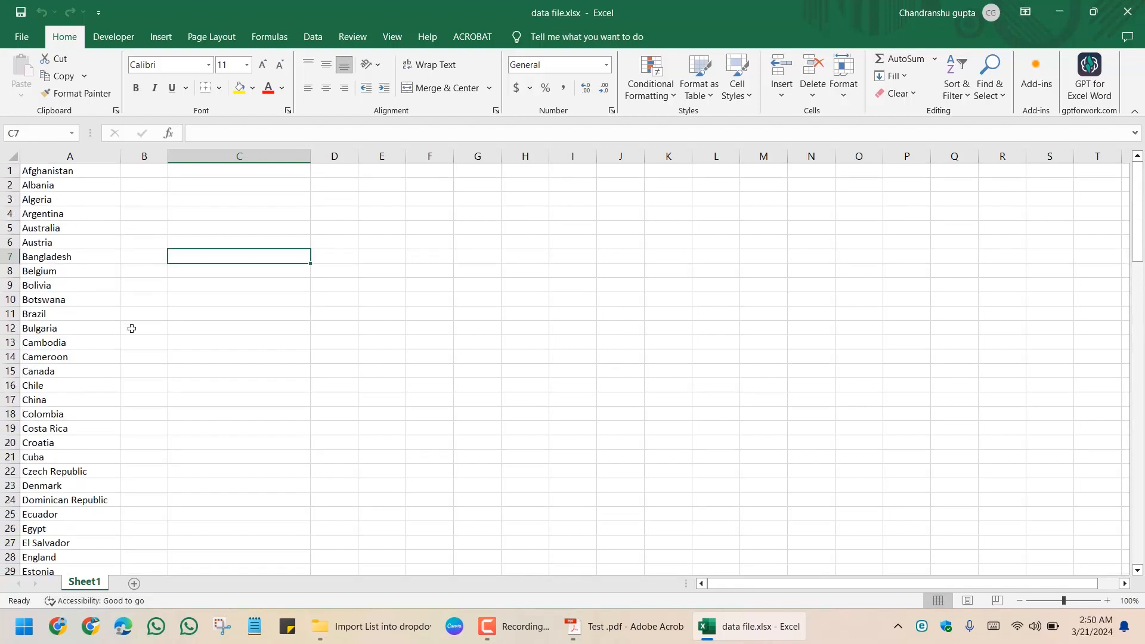
click(375, 322)
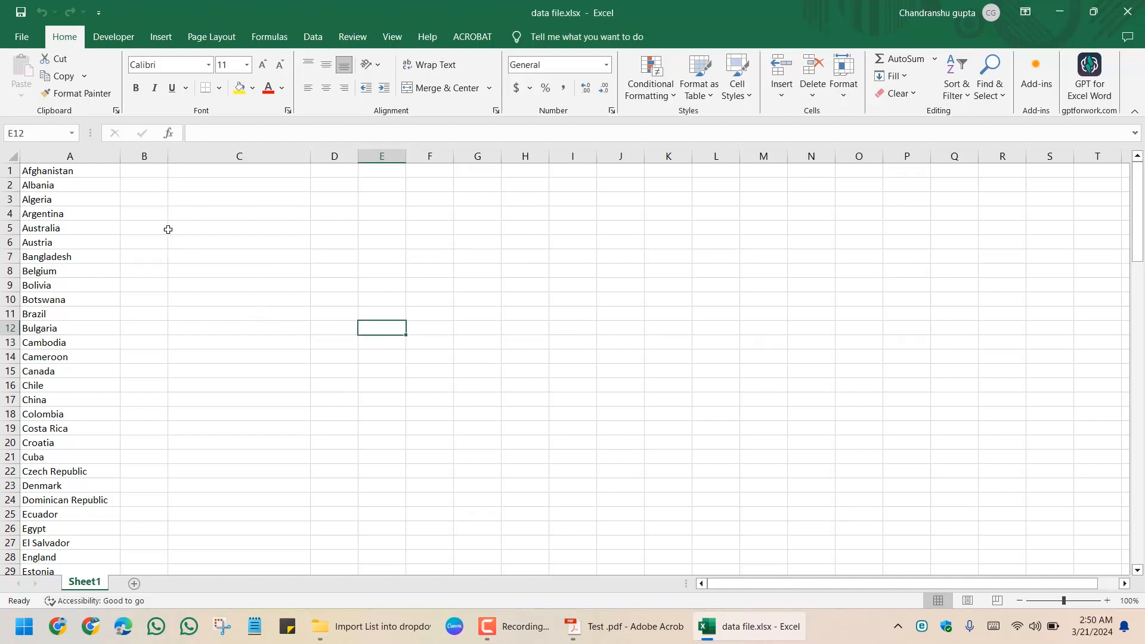
Save the workbook as a Text (Tab delimited) file named data 3 in the Import List into dropdown folder, and close it.
click(21, 36)
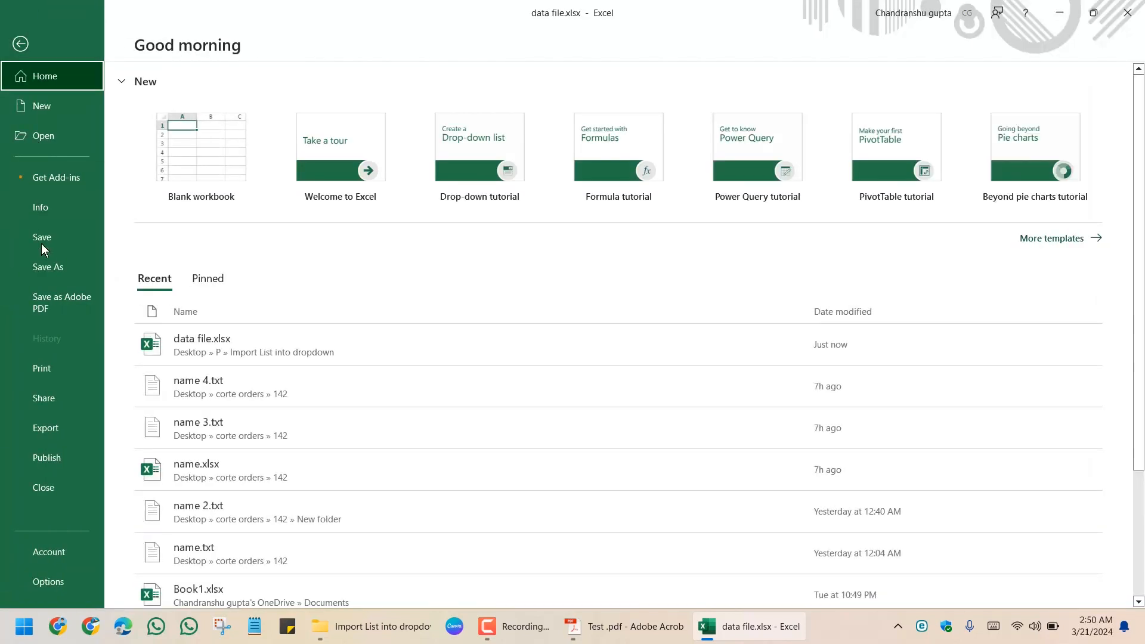
click(66, 265)
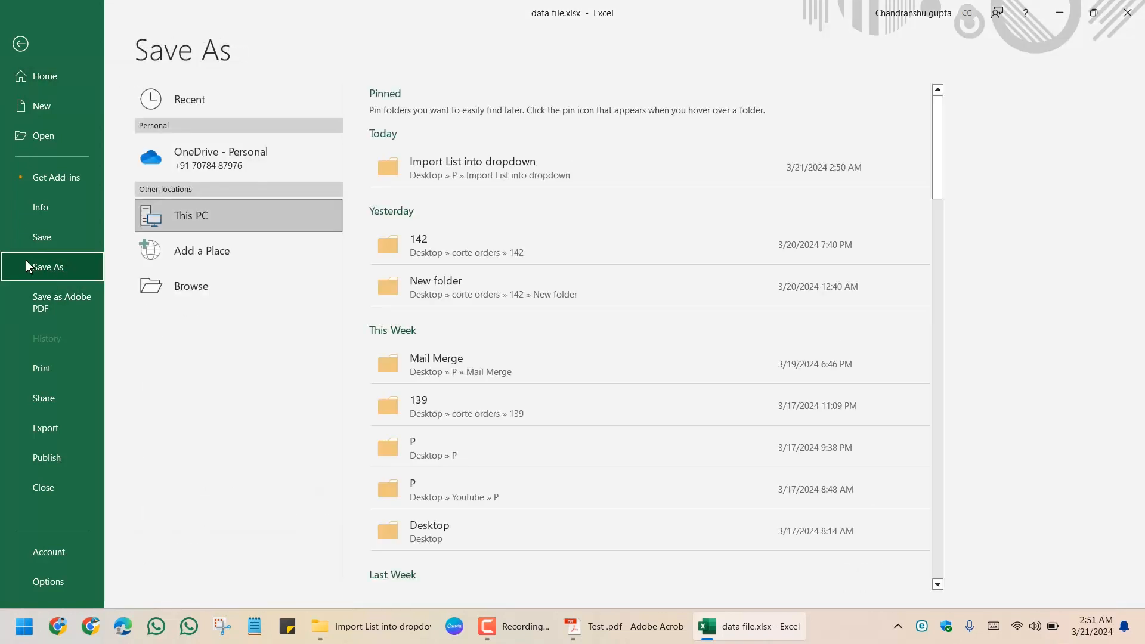
click(189, 286)
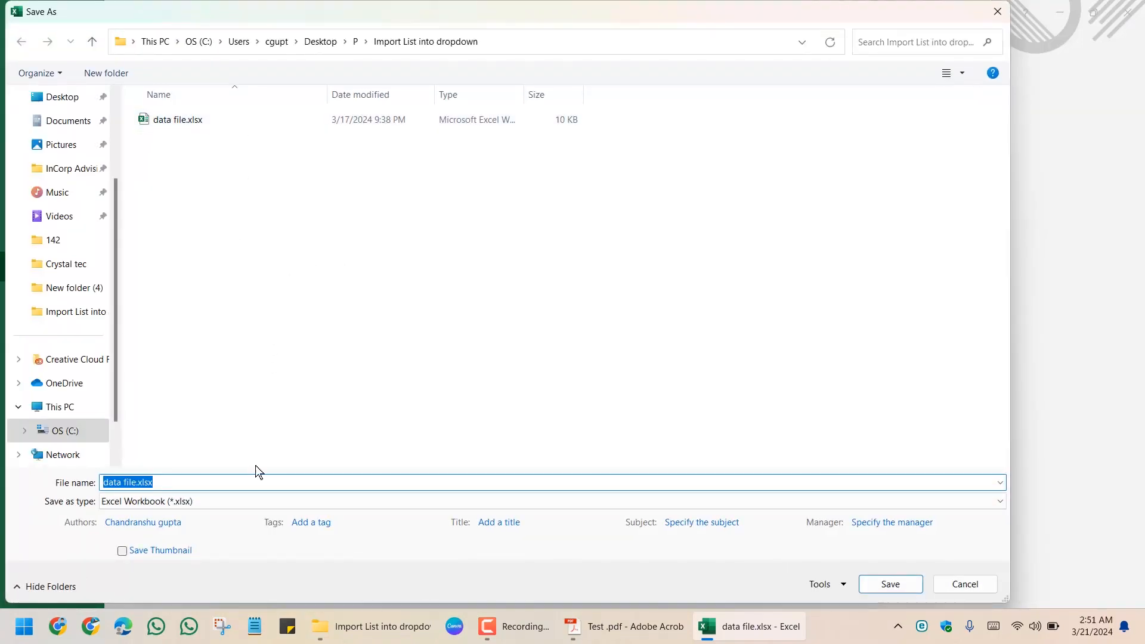
click(236, 506)
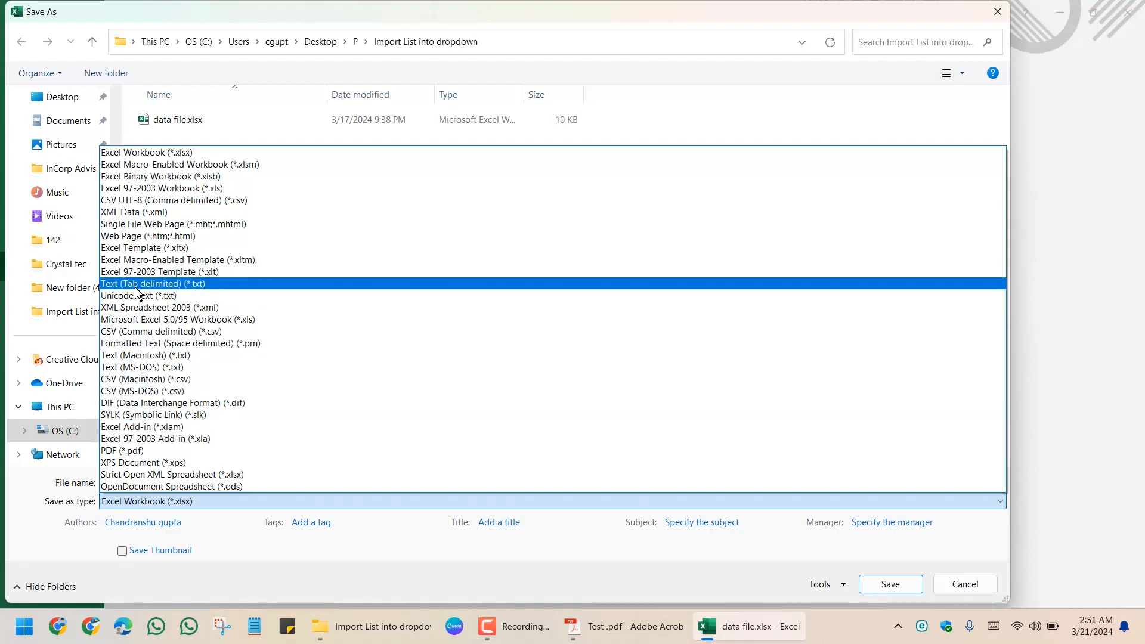
click(239, 284)
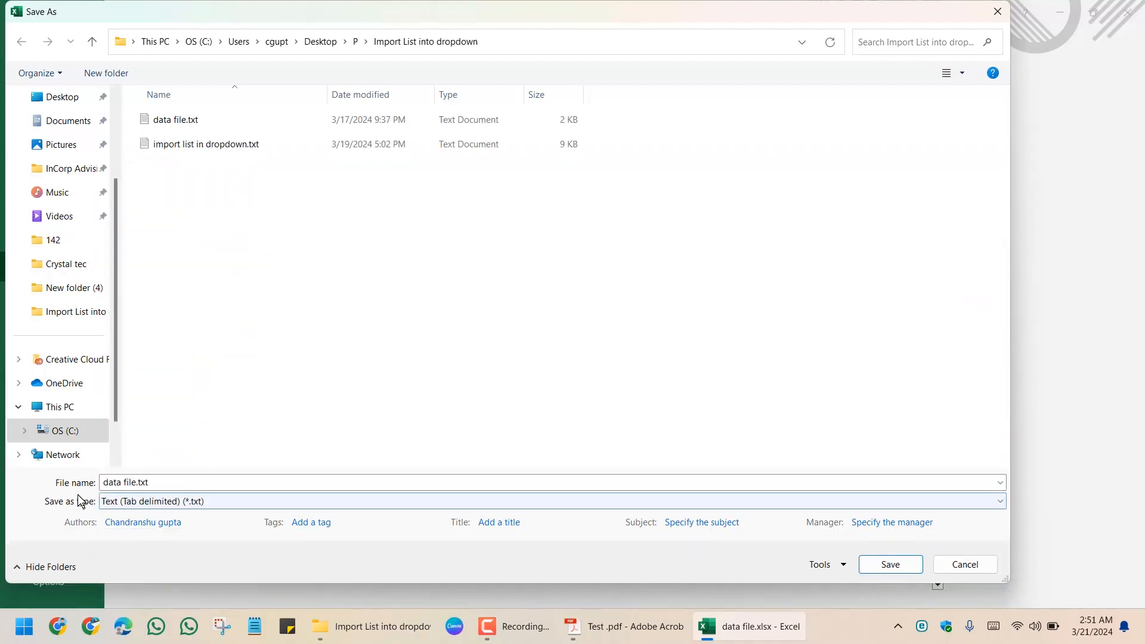
click(163, 482)
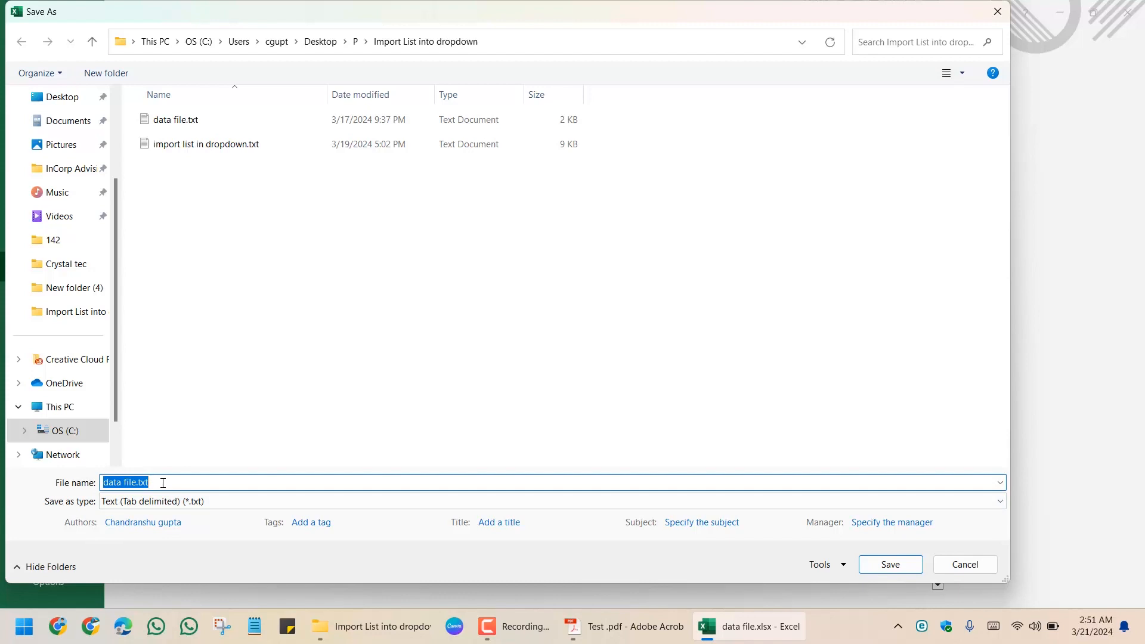
text(data)
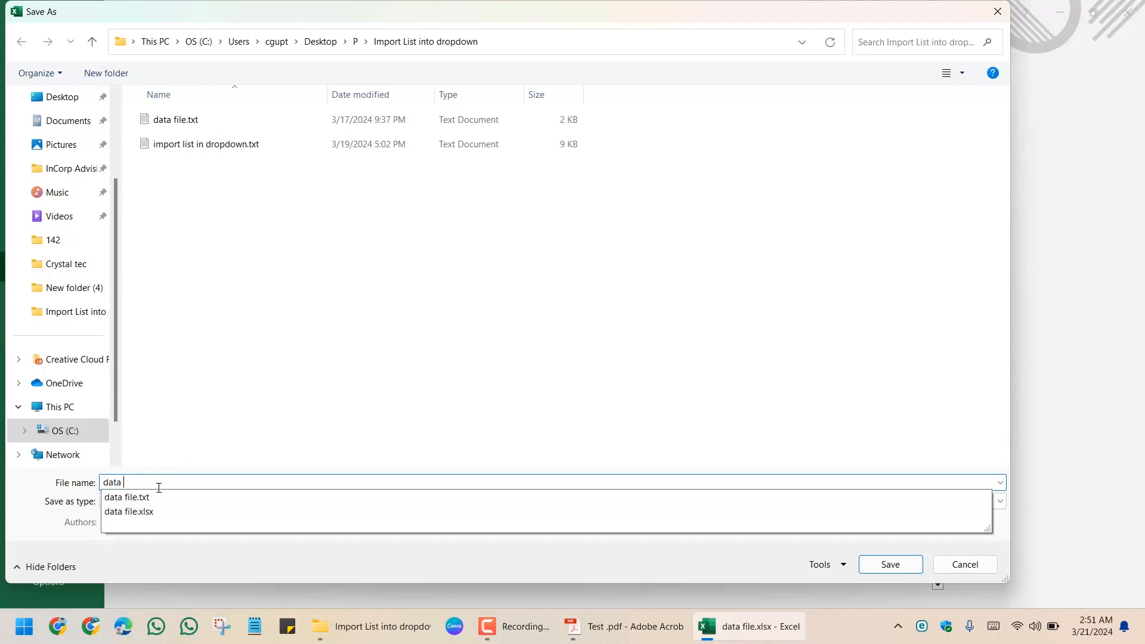
text( 3)
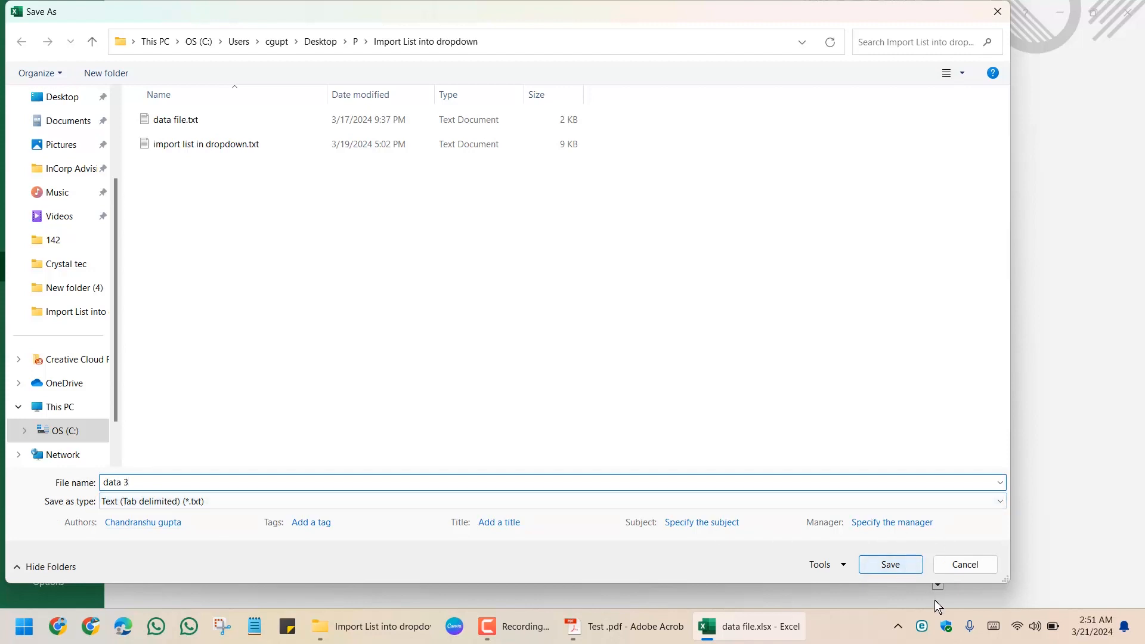
click(895, 566)
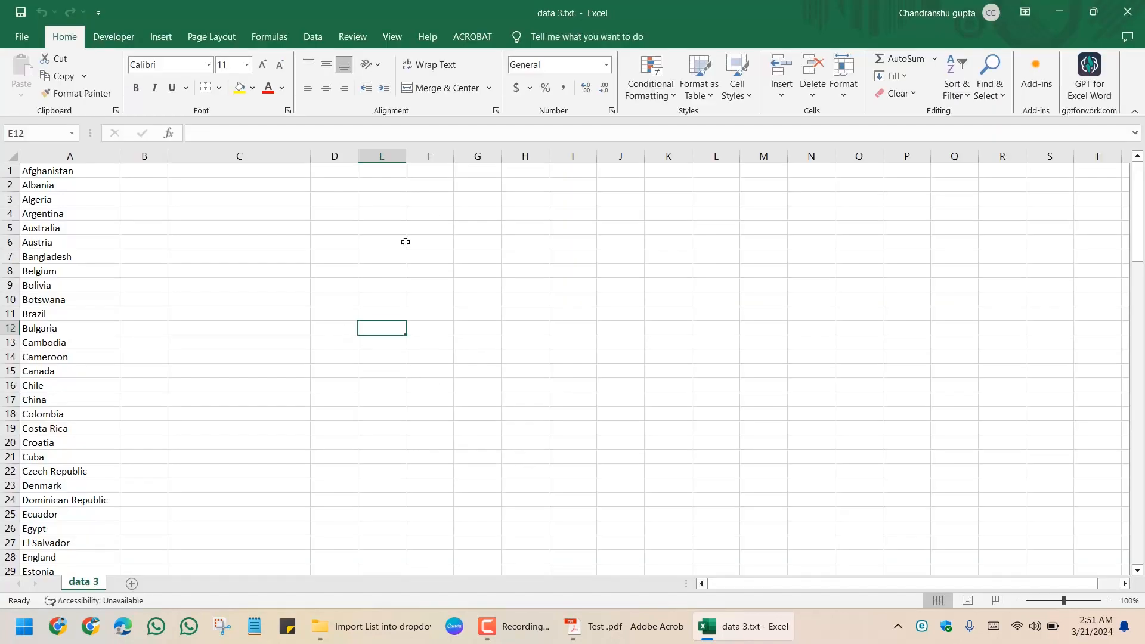
click(1127, 11)
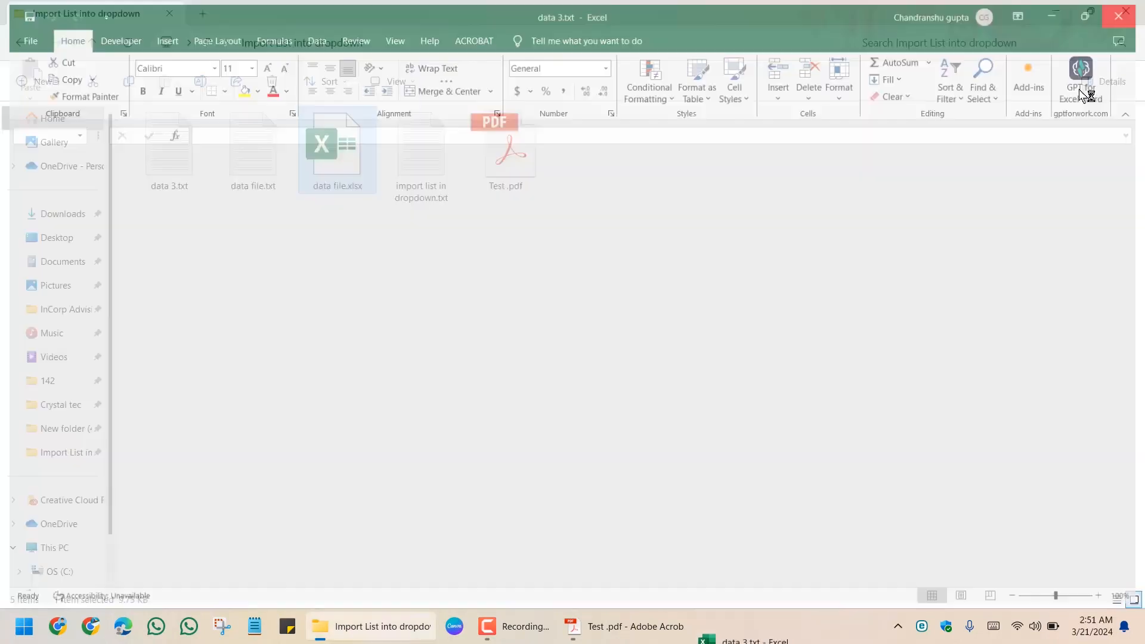
Open data 3.txt in Notepad, review the exported country list from start to end, and close it.
click(316, 372)
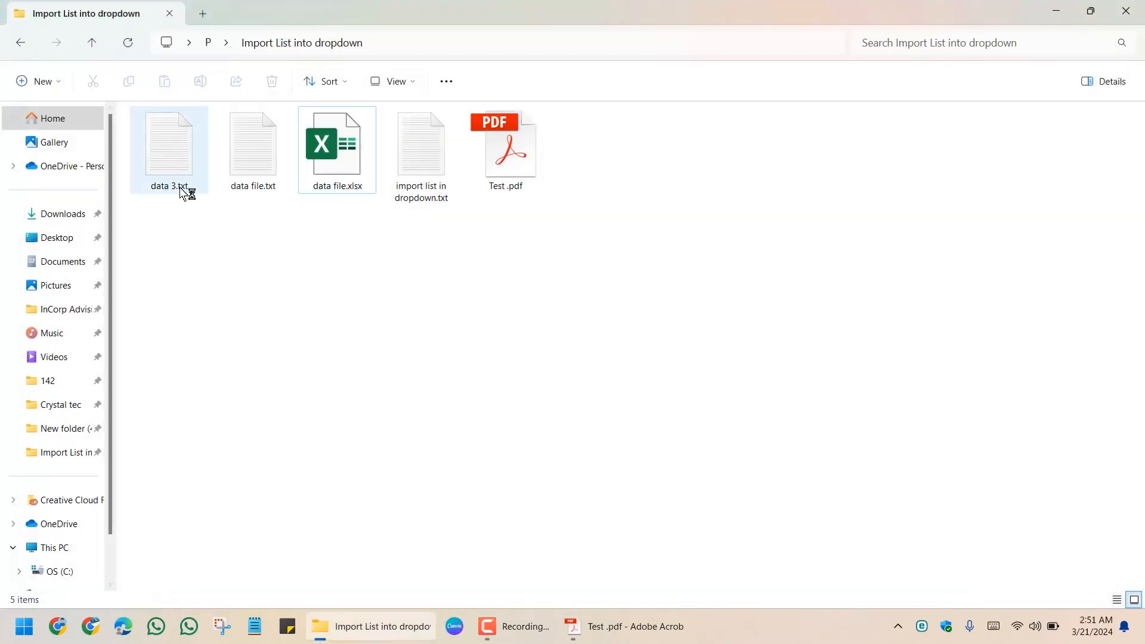
double_click(171, 154)
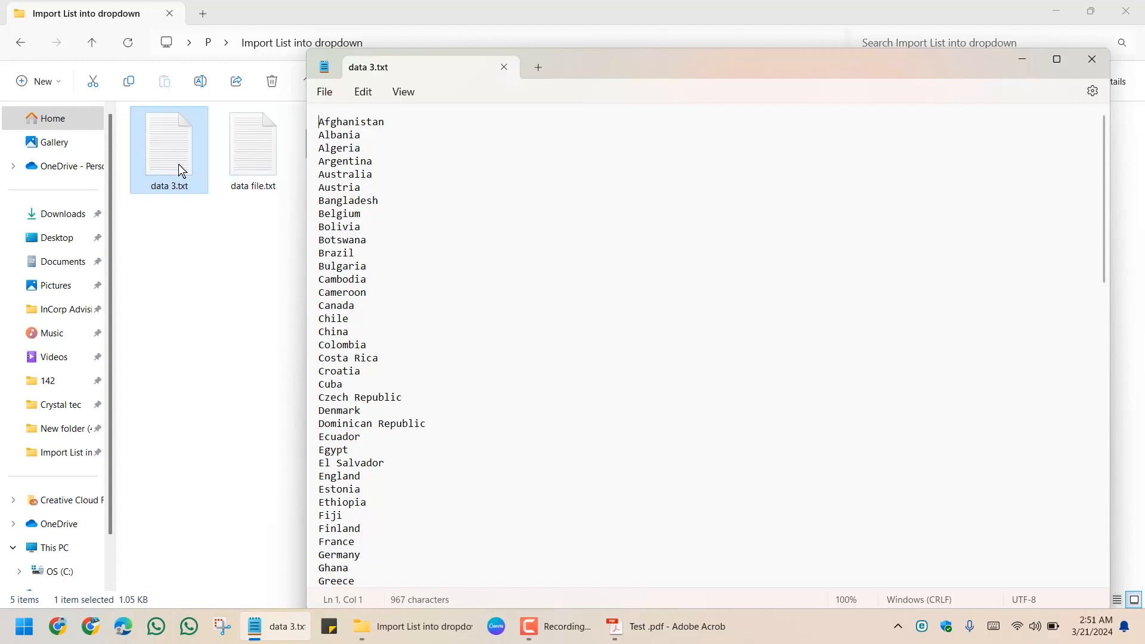
scroll(445, 262, down, 20)
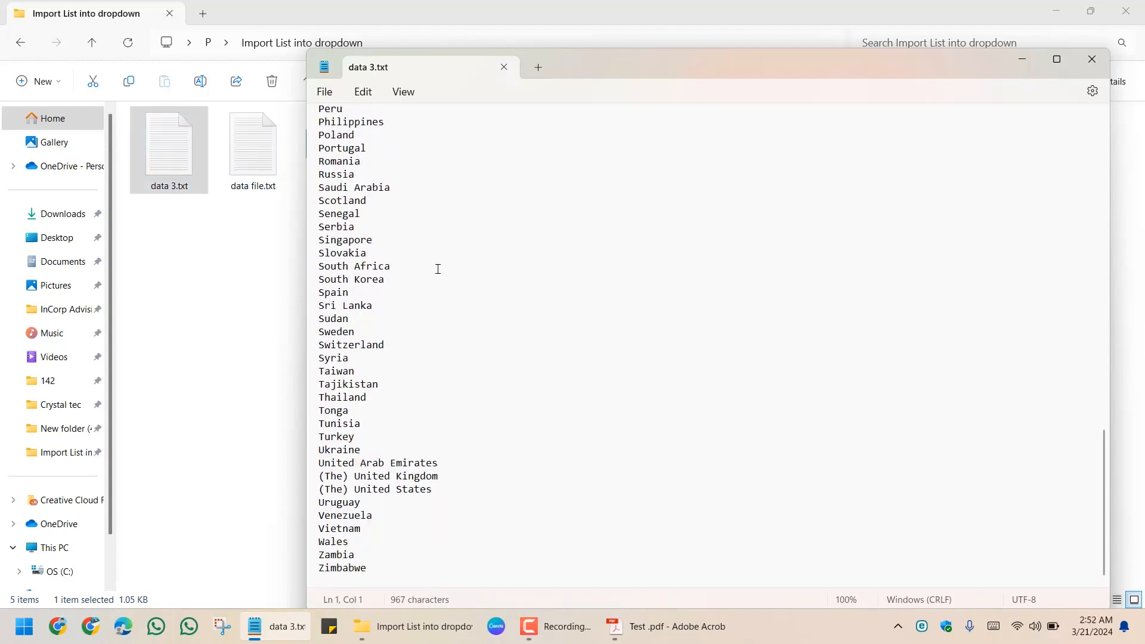
scroll(437, 269, up, 20)
click(505, 68)
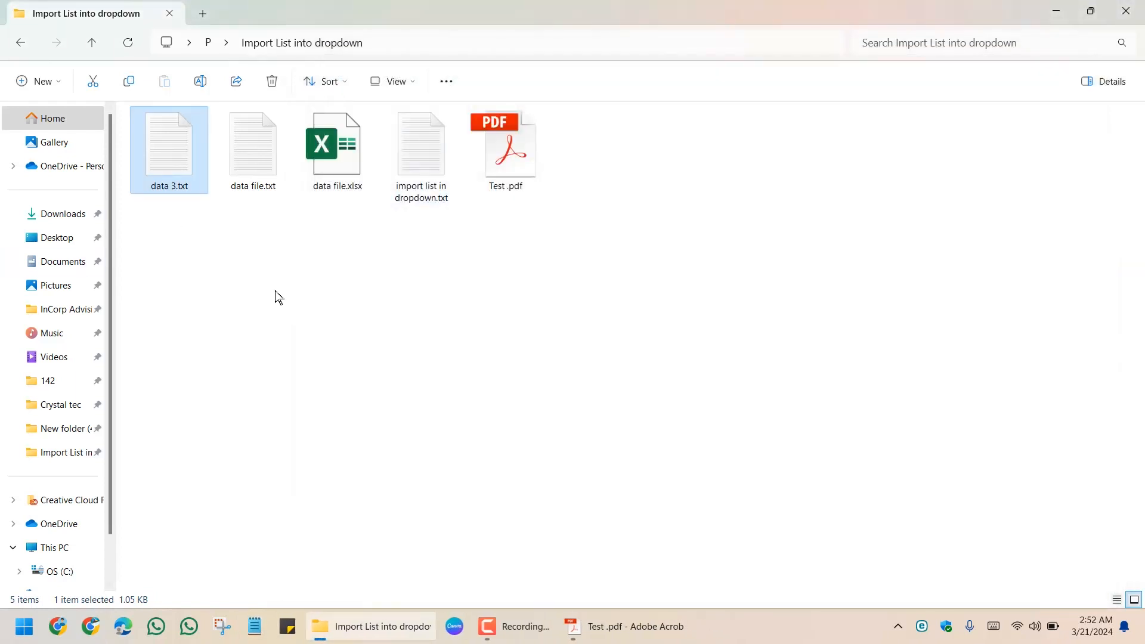
Open Test .pdf in Acrobat and launch the Action Wizard from the Customize tools.
double_click(488, 155)
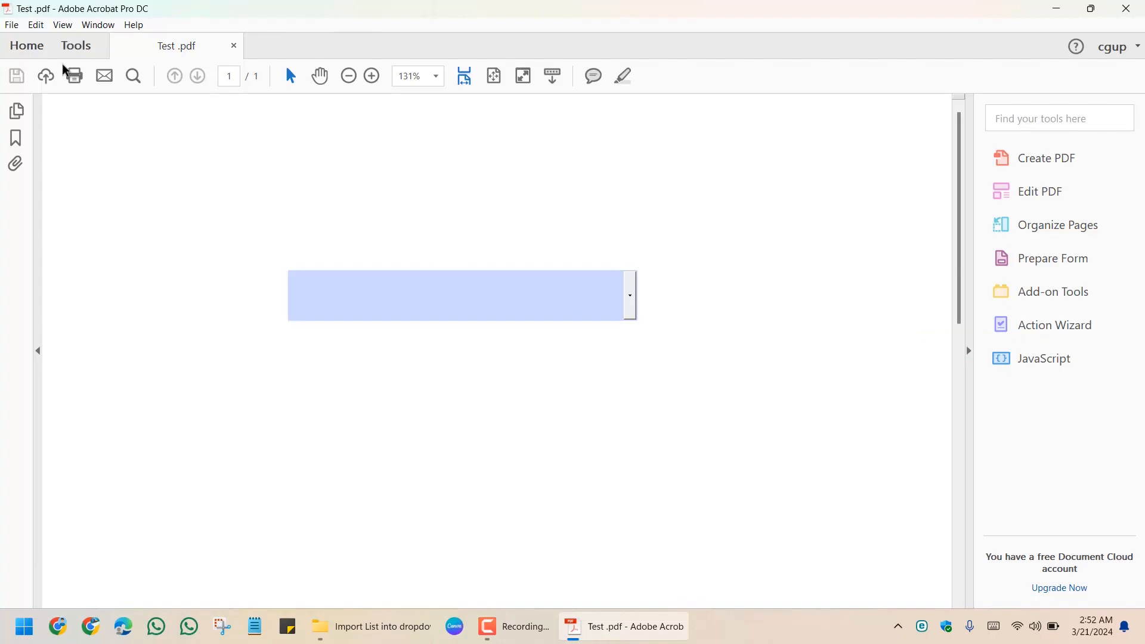
click(80, 52)
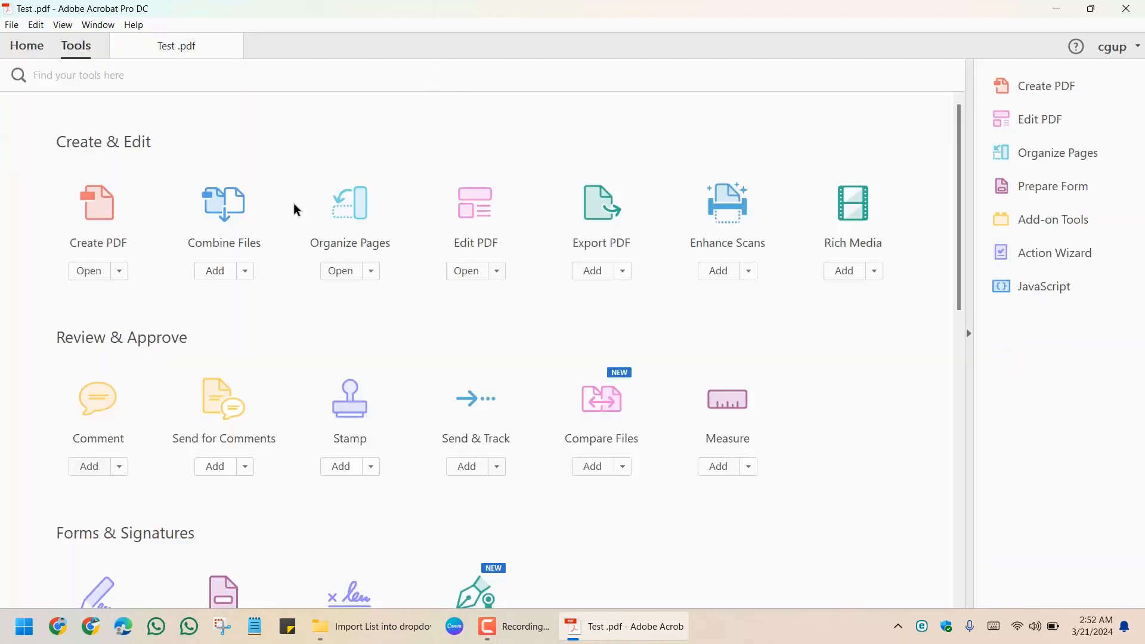
scroll(294, 209, down, 4)
scroll(293, 209, up, 4)
scroll(620, 360, down, 1)
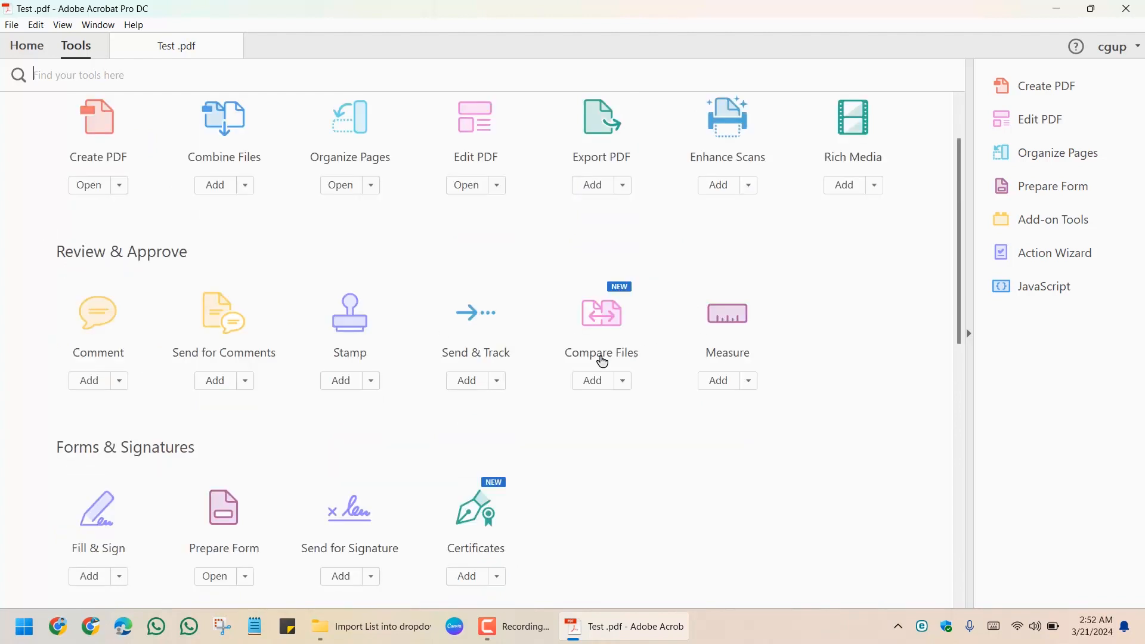
scroll(286, 379, down, 1)
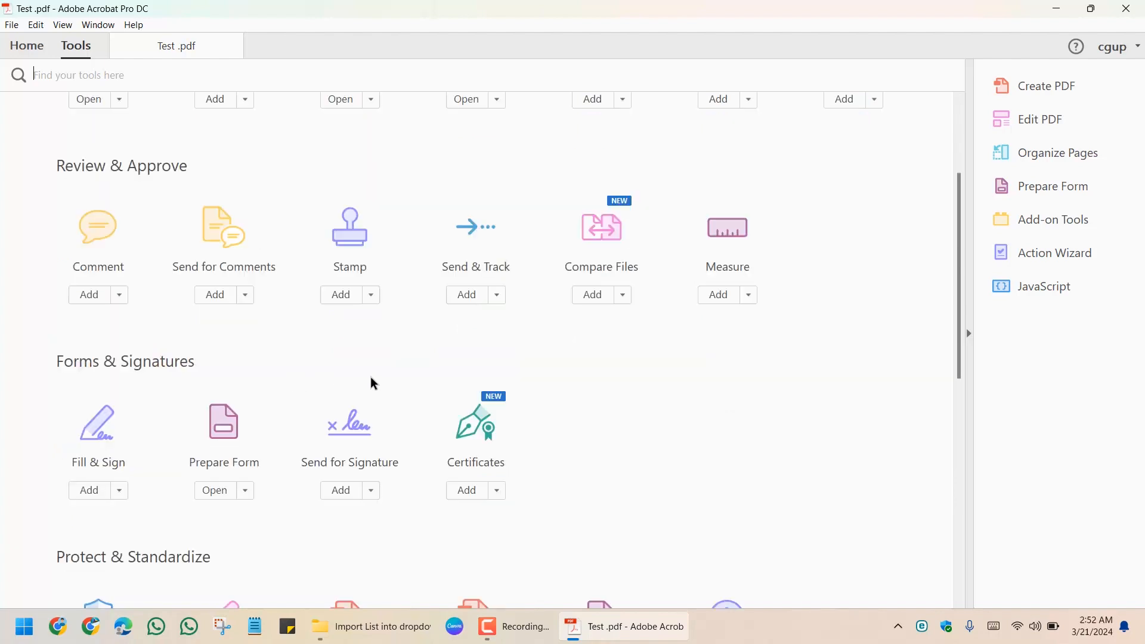
scroll(414, 369, down, 2)
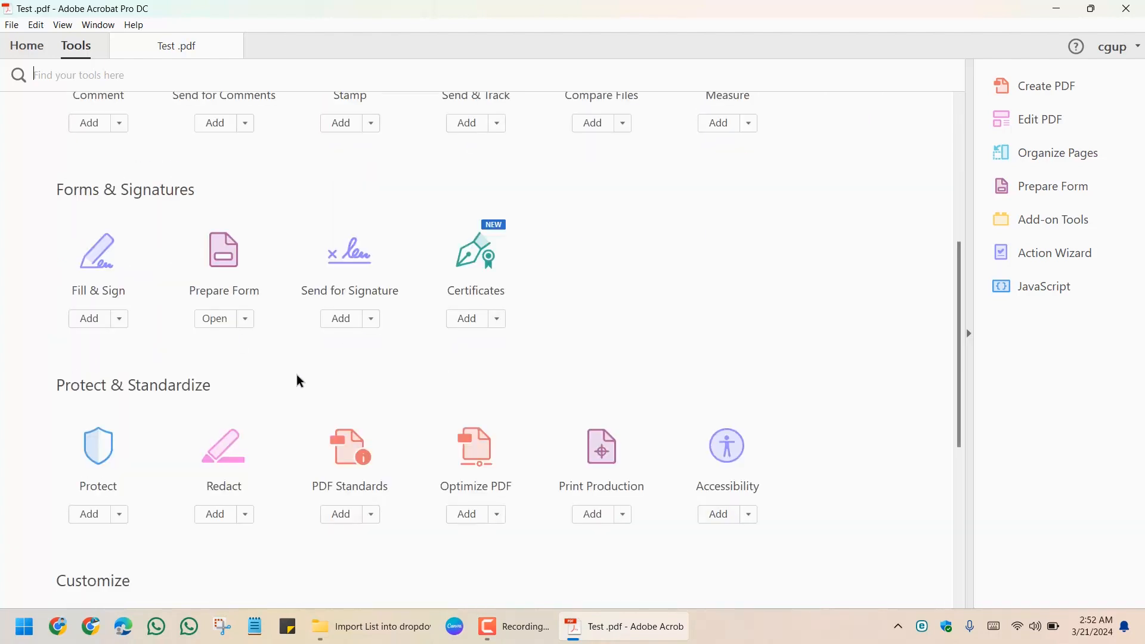
scroll(346, 370, down, 1)
scroll(697, 384, down, 1)
scroll(650, 388, down, 1)
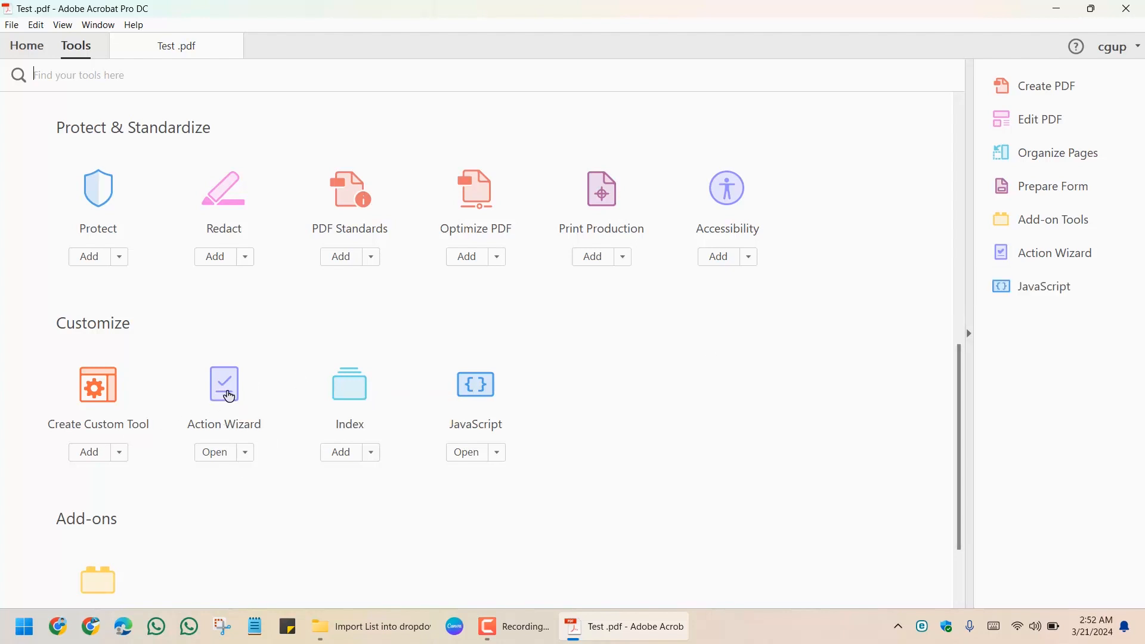
click(229, 397)
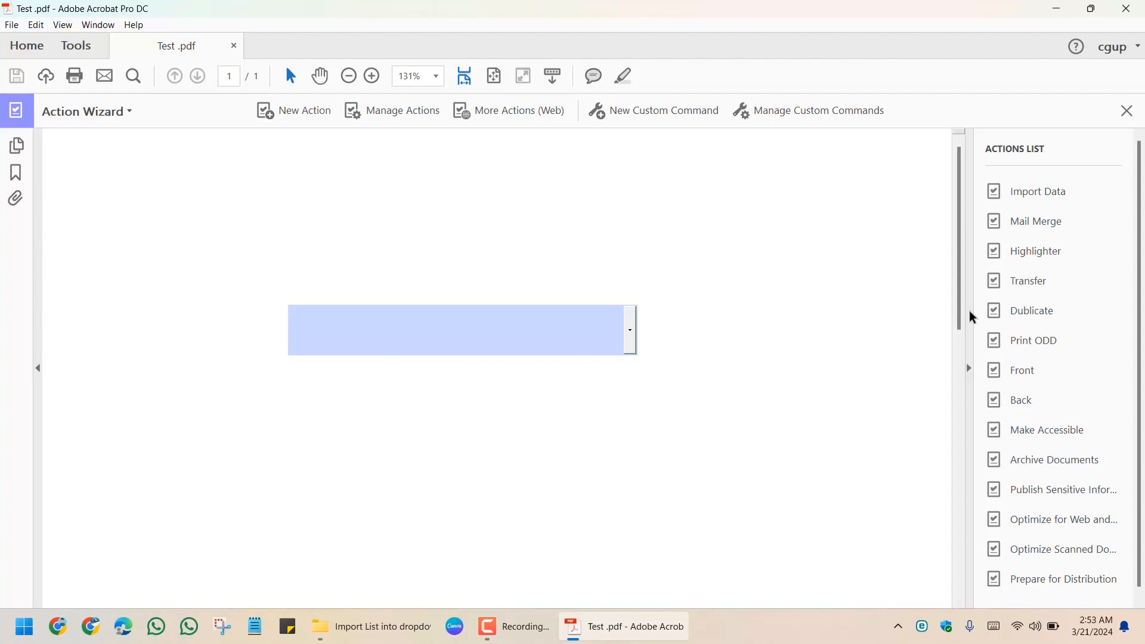
Run the Transfer action on Test .pdf and move its JavaScript Window above the dropdown field.
click(1039, 285)
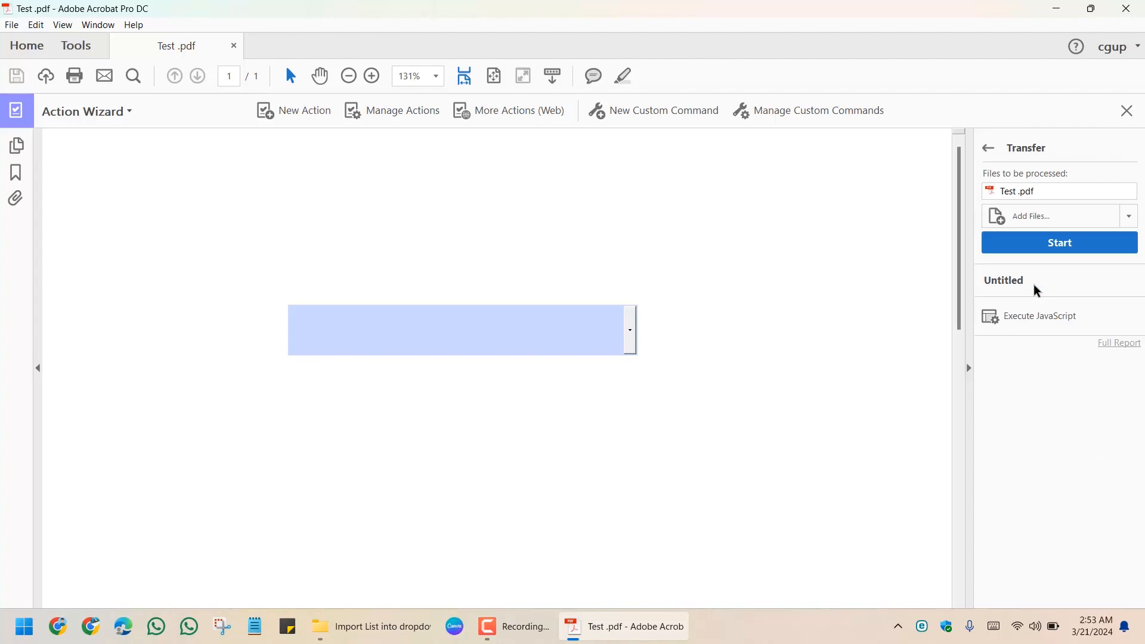
click(1061, 244)
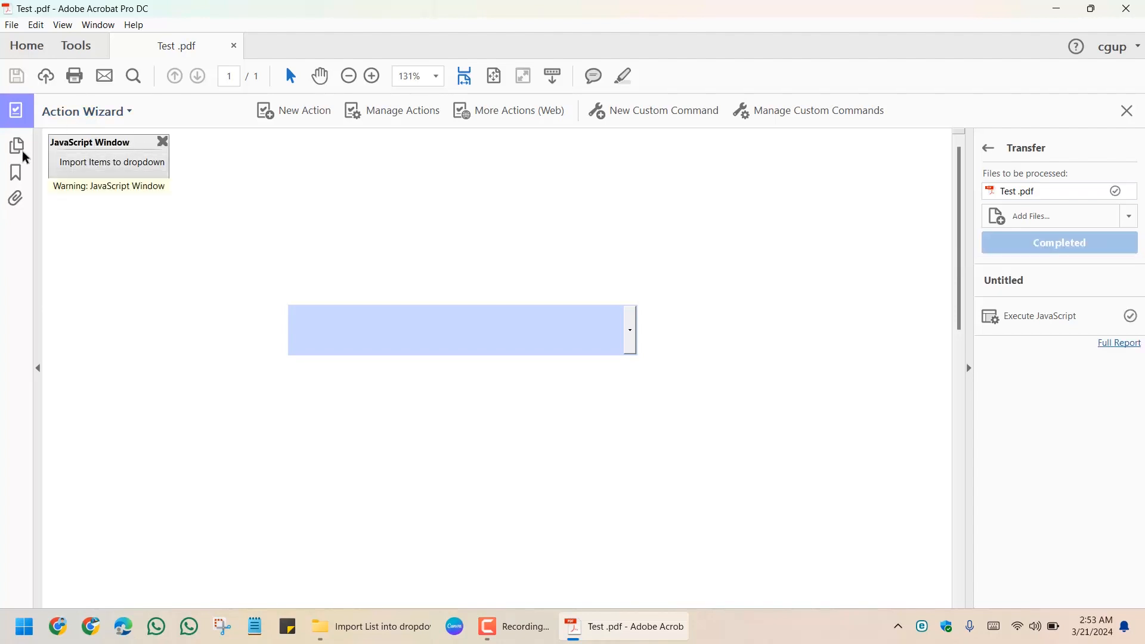
drag(104, 148, 286, 160)
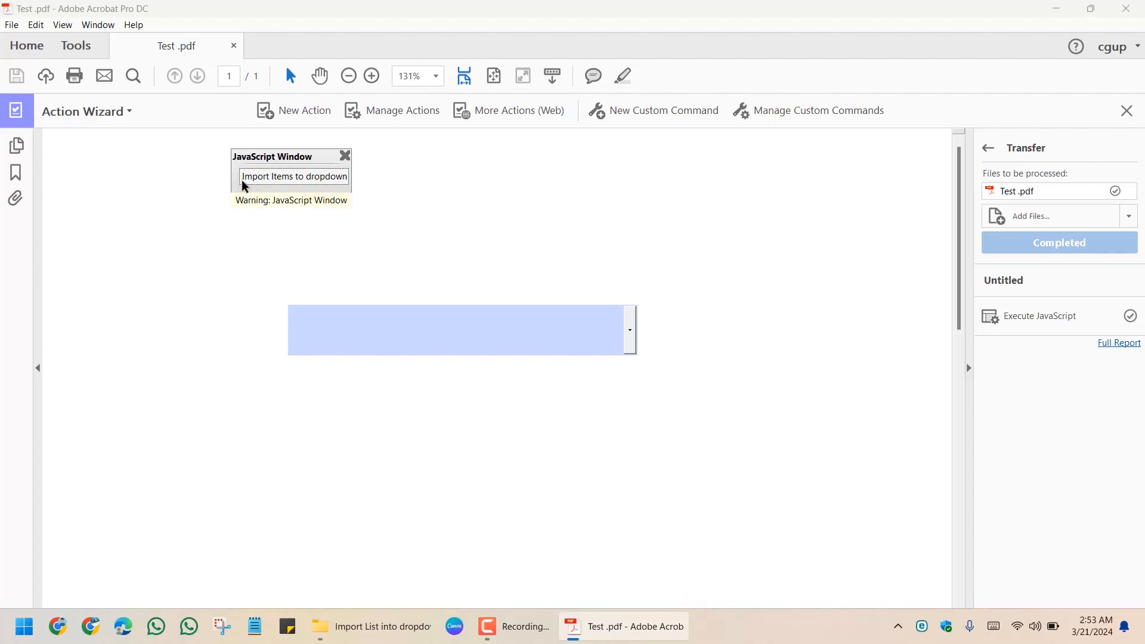
Start Import Items to dropdown for the country field, without export values and with the Overwrite option.
click(277, 177)
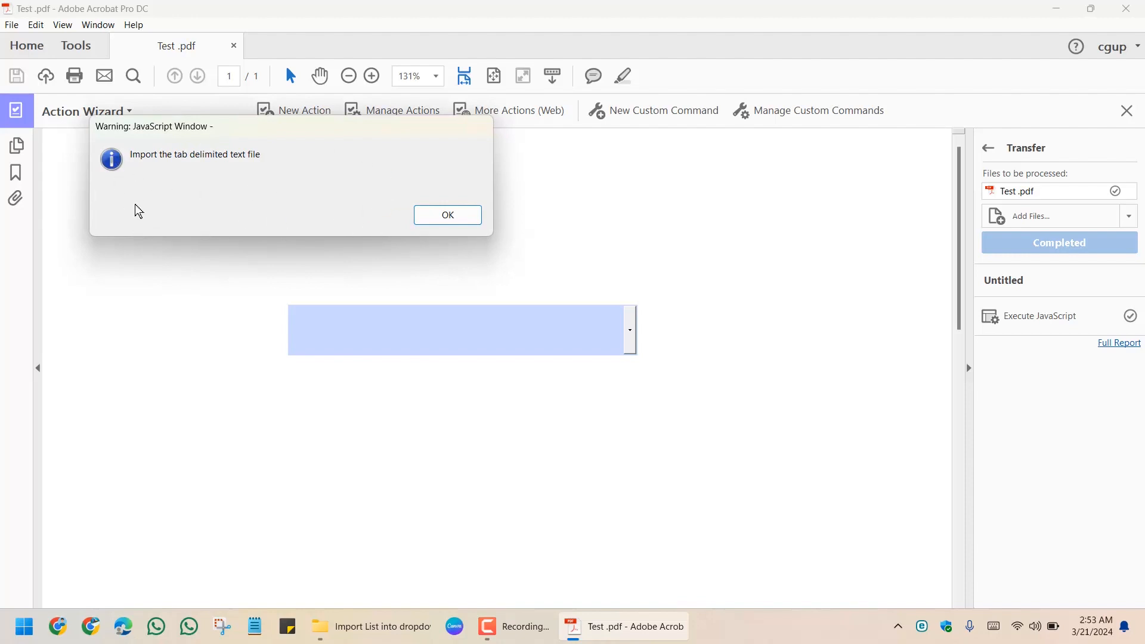
click(450, 216)
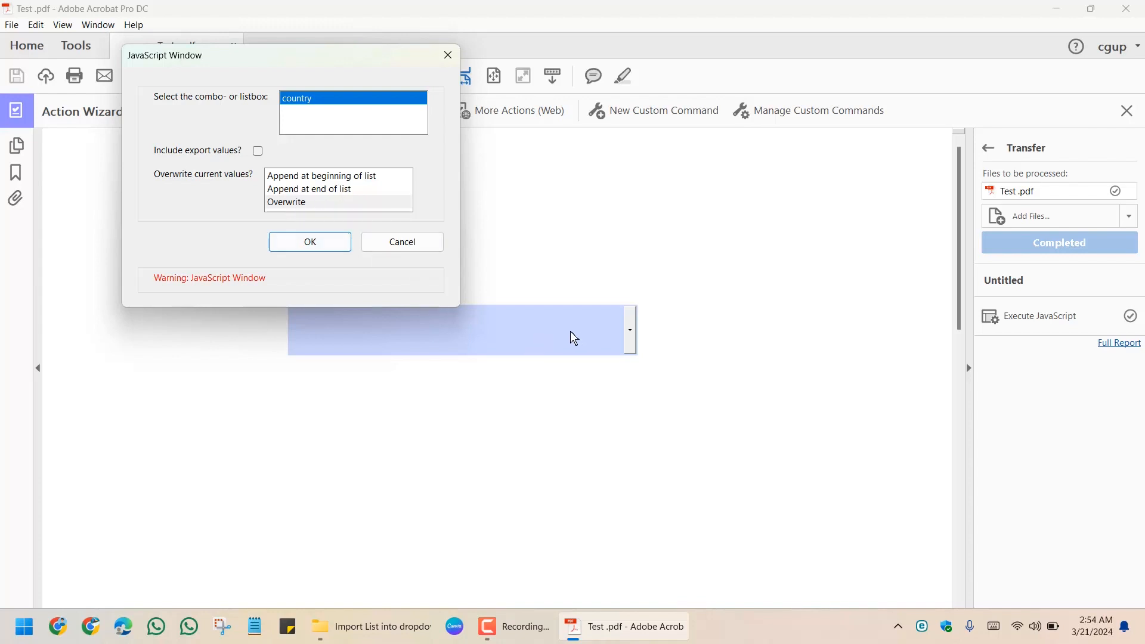
click(286, 204)
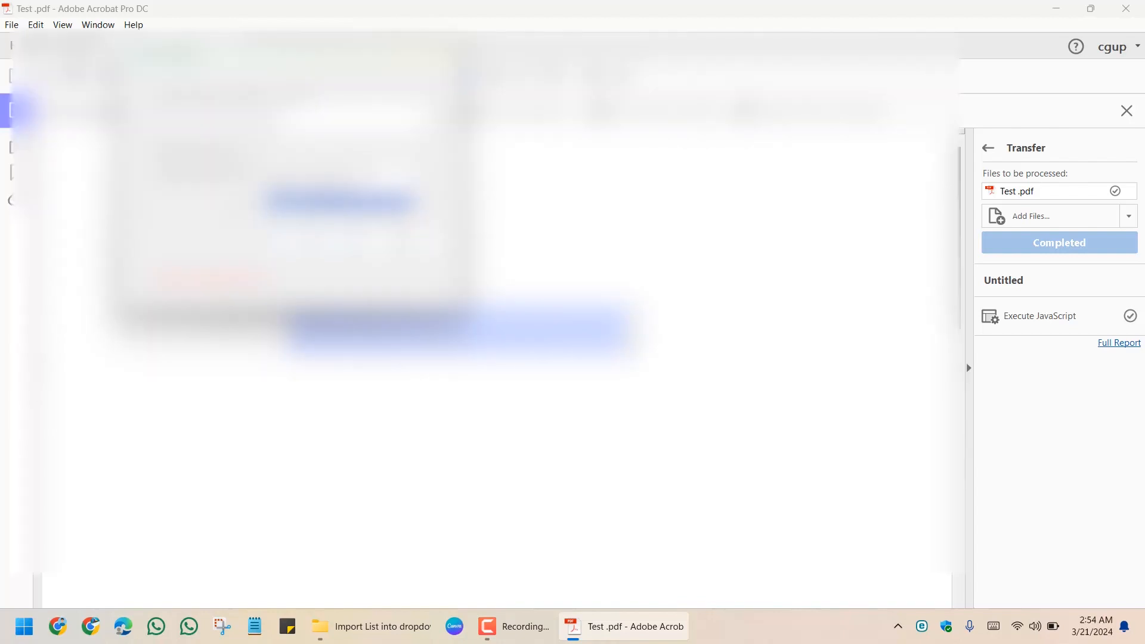
click(312, 244)
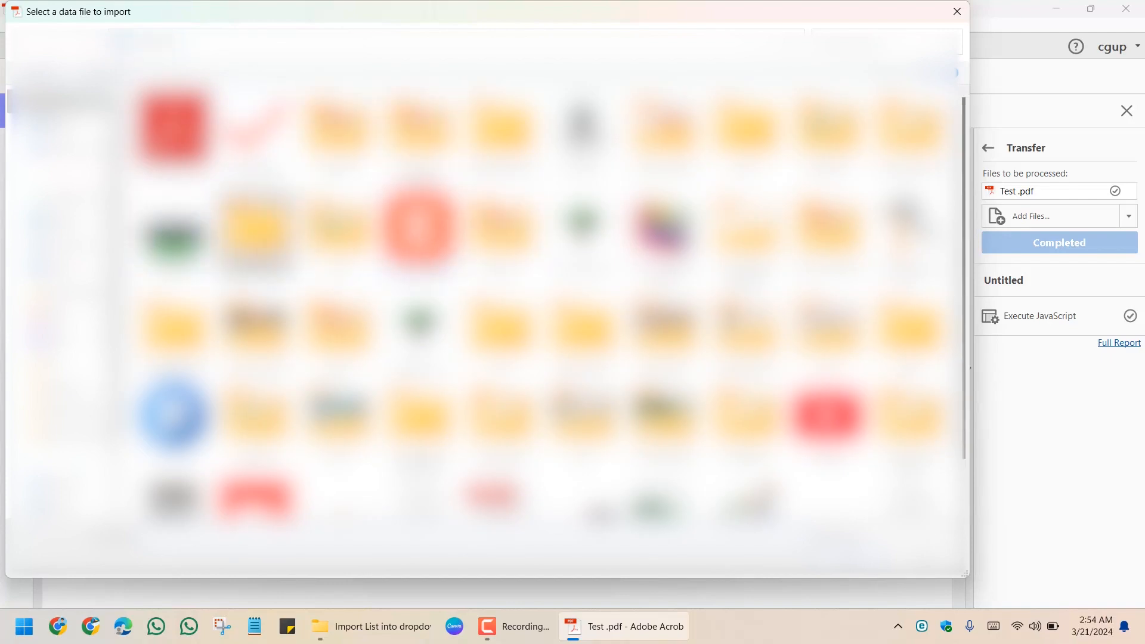
Import data 3.txt from the Import List into dropdown folder, and close the JavaScript Window and the Action Wizard.
double_click(182, 409)
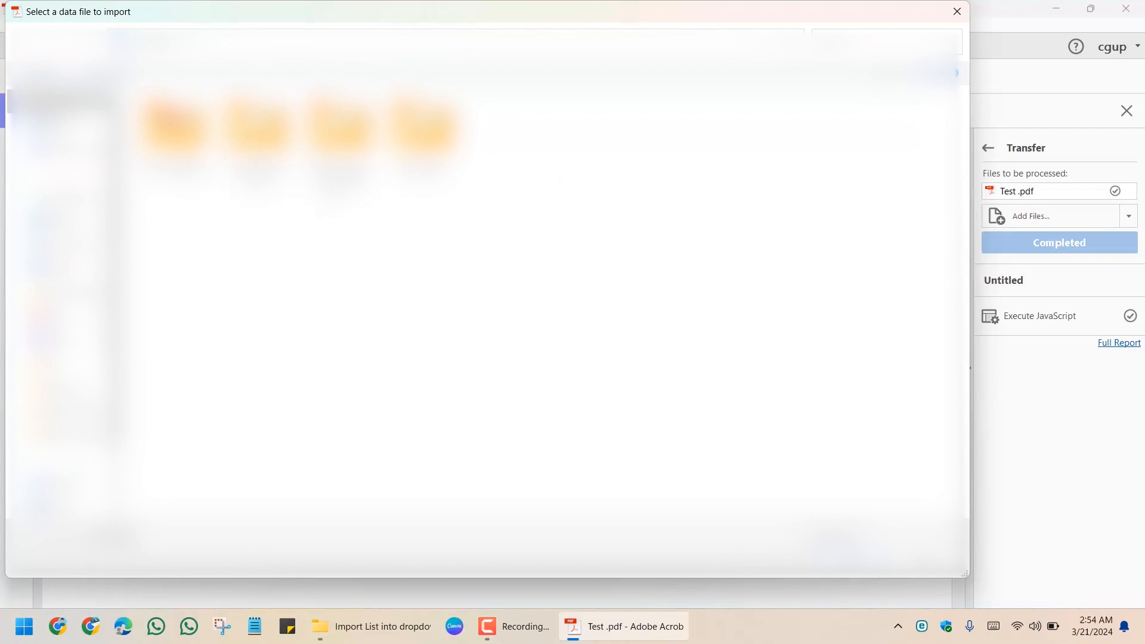
double_click(340, 146)
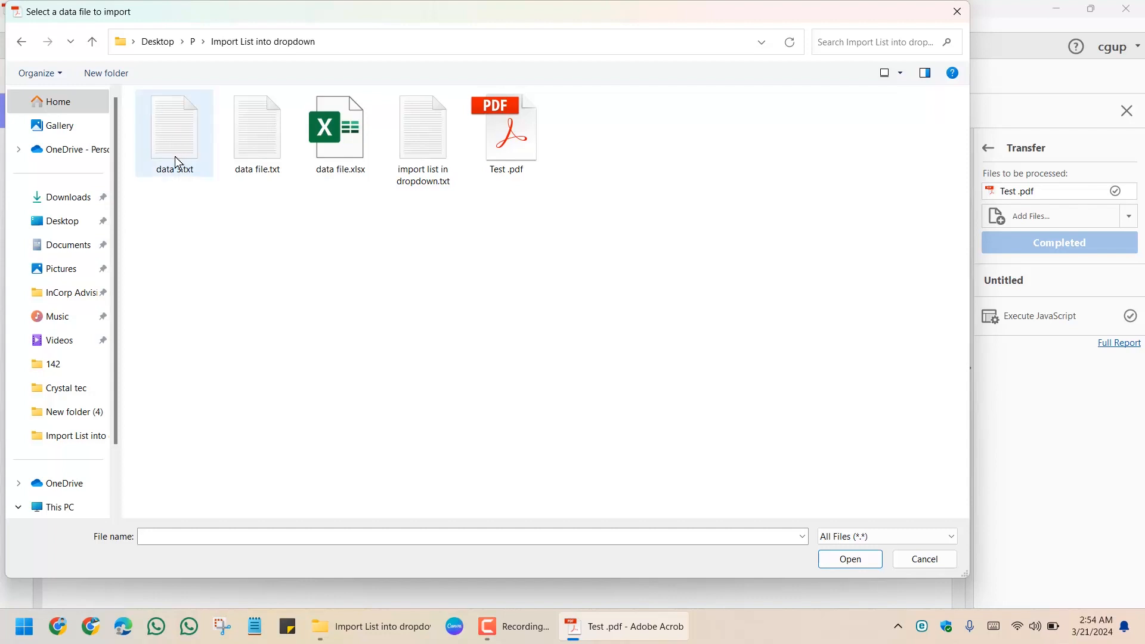
double_click(178, 119)
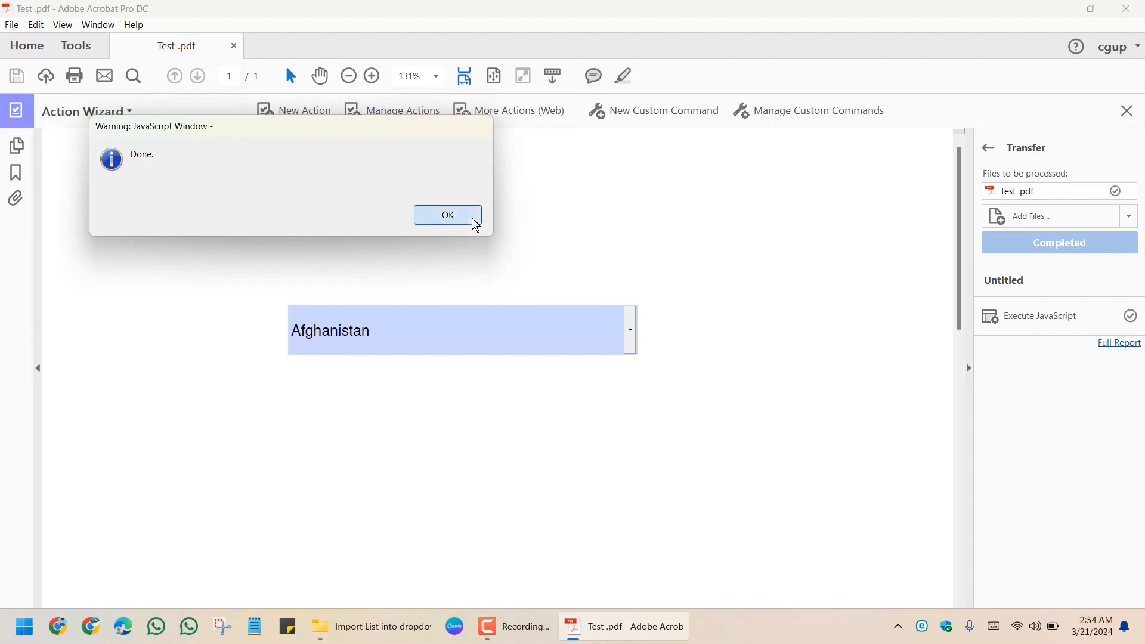
click(448, 216)
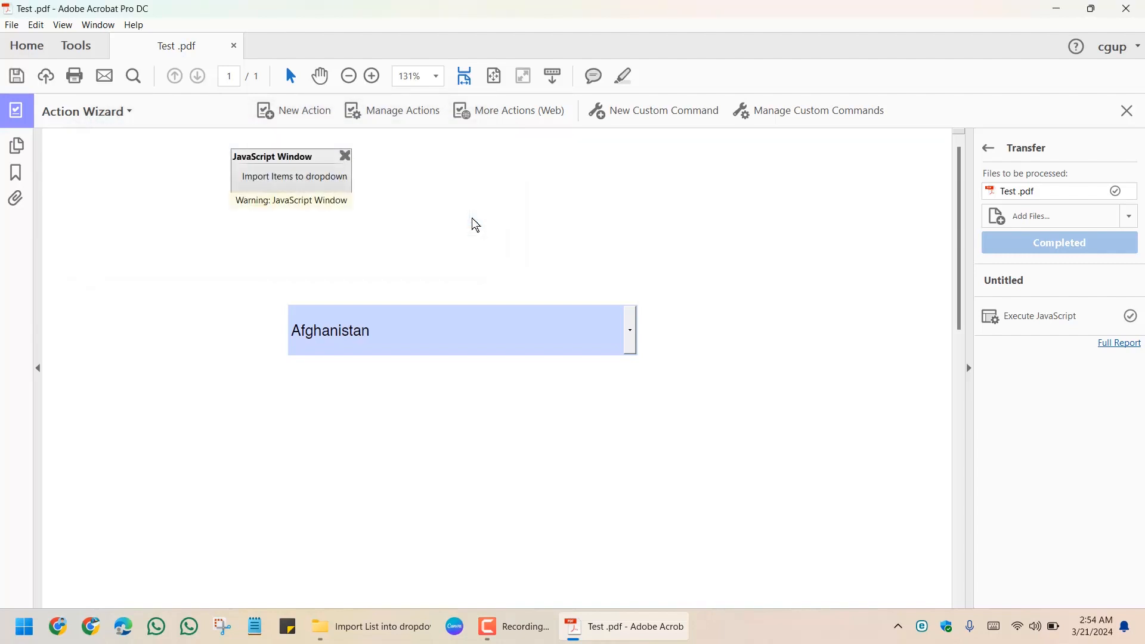
click(345, 157)
click(1127, 111)
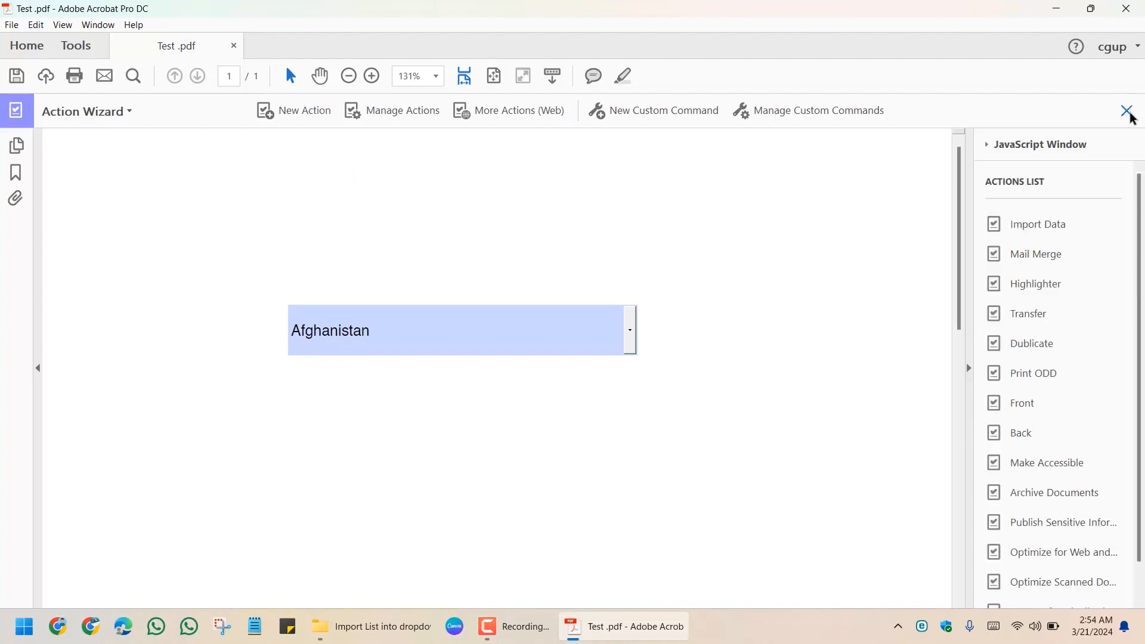
click(1129, 112)
Expand the country dropdown on the page, review its imported entries, and collapse it.
click(630, 291)
scroll(430, 391, down, 3)
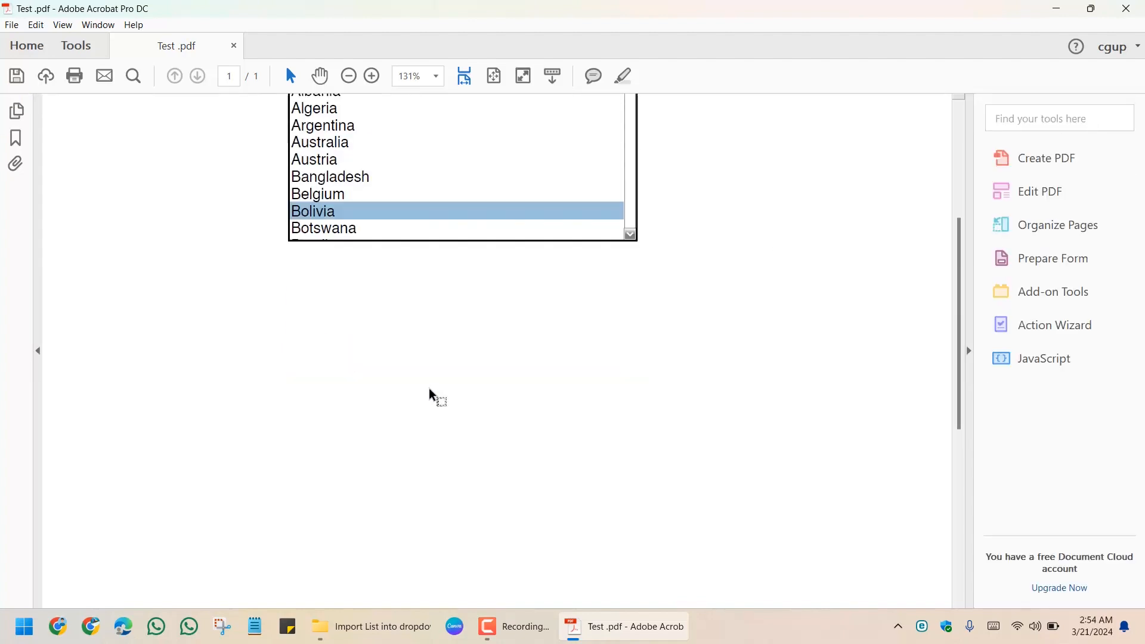
scroll(430, 391, up, 3)
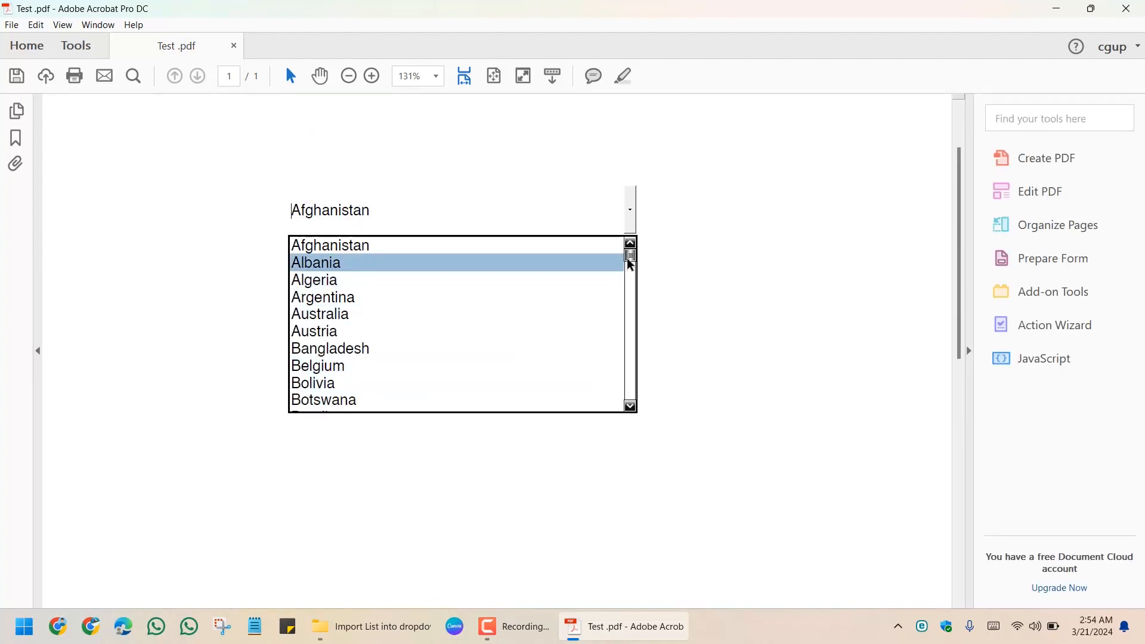
mouse_move(630, 266)
mouse_down()
mouse_move(611, 368)
mouse_move(624, 414)
mouse_move(634, 252)
mouse_up()
click(745, 245)
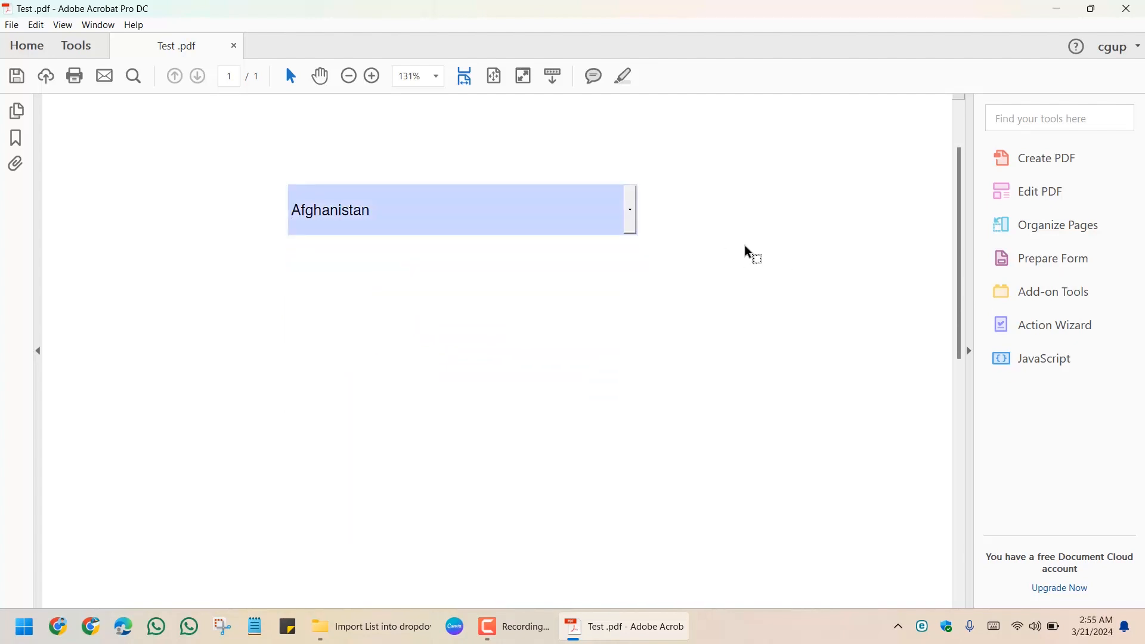
click(1053, 328)
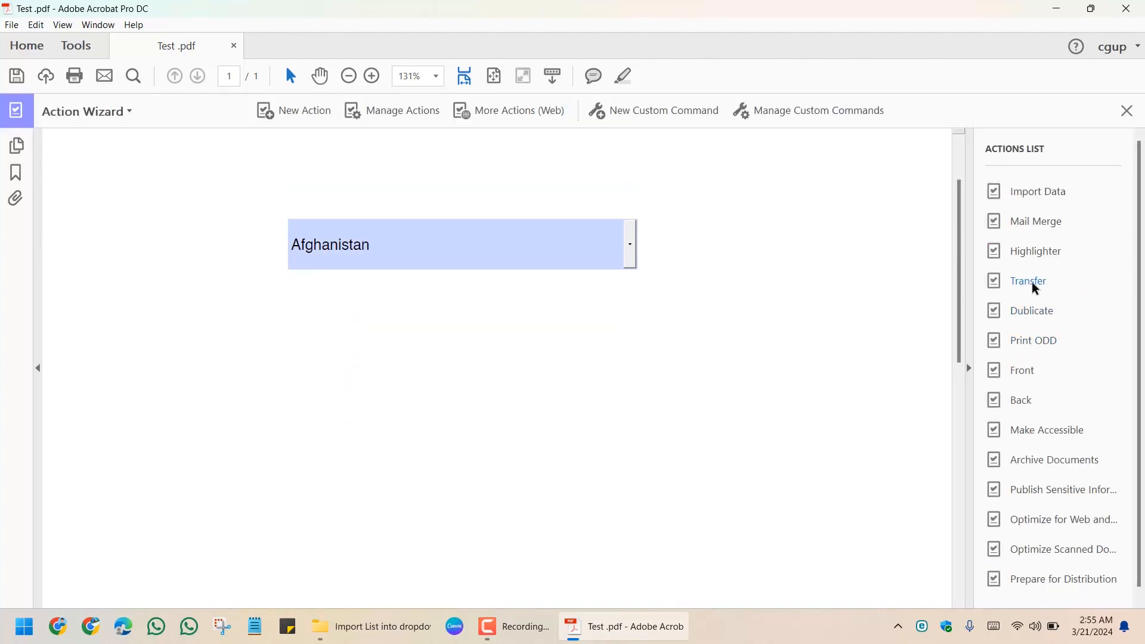
click(1032, 284)
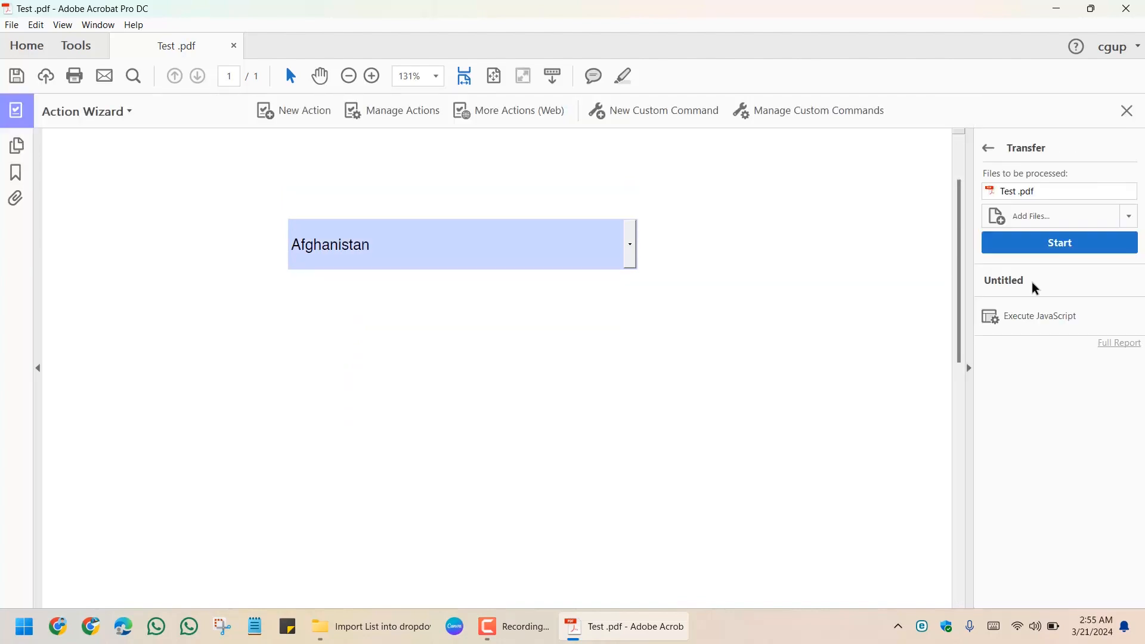
click(1126, 111)
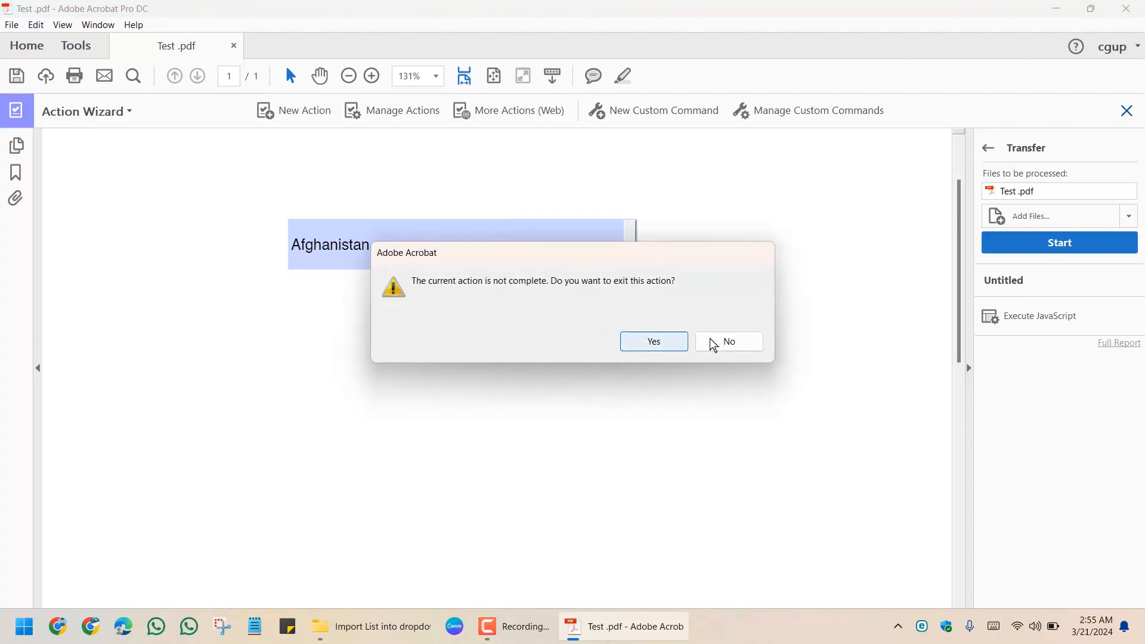
click(654, 341)
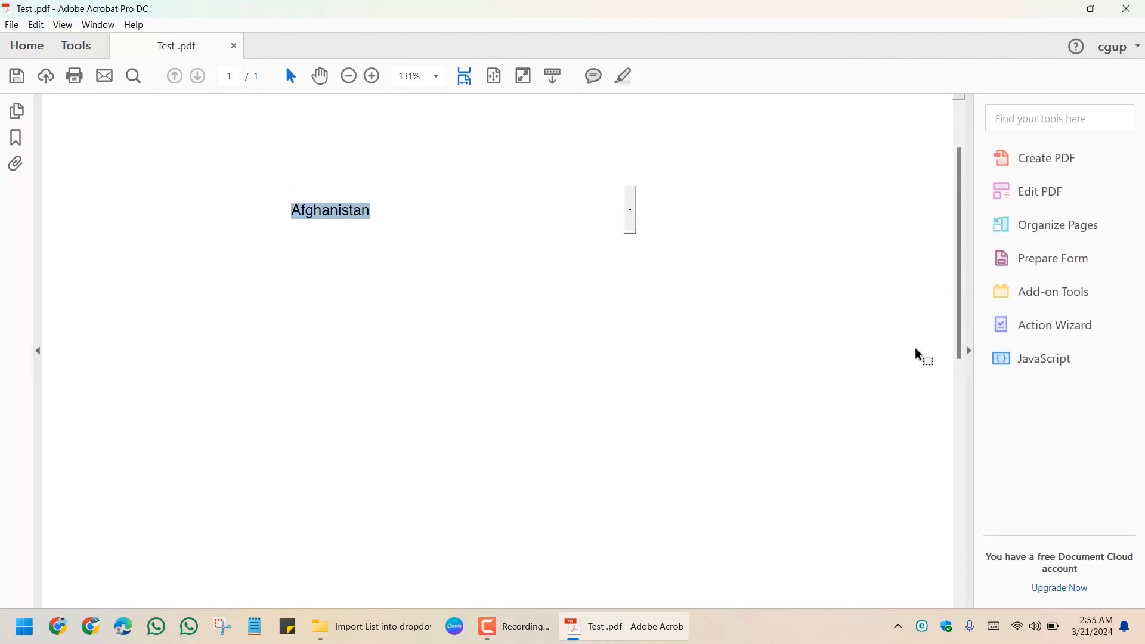
click(1041, 325)
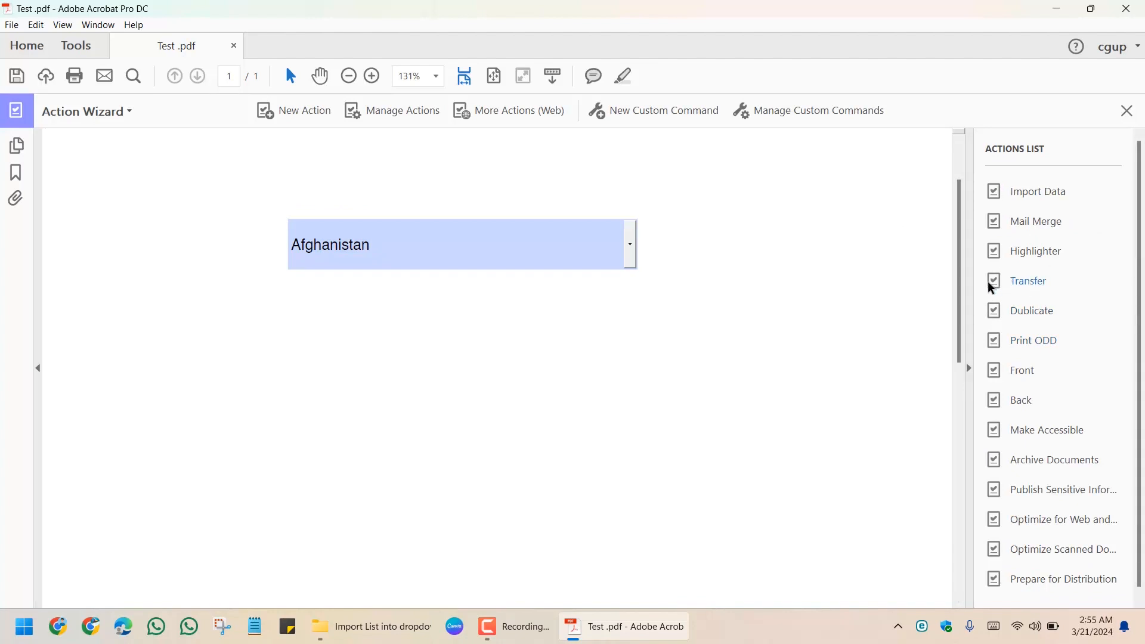
drag(988, 282, 858, 318)
click(1127, 111)
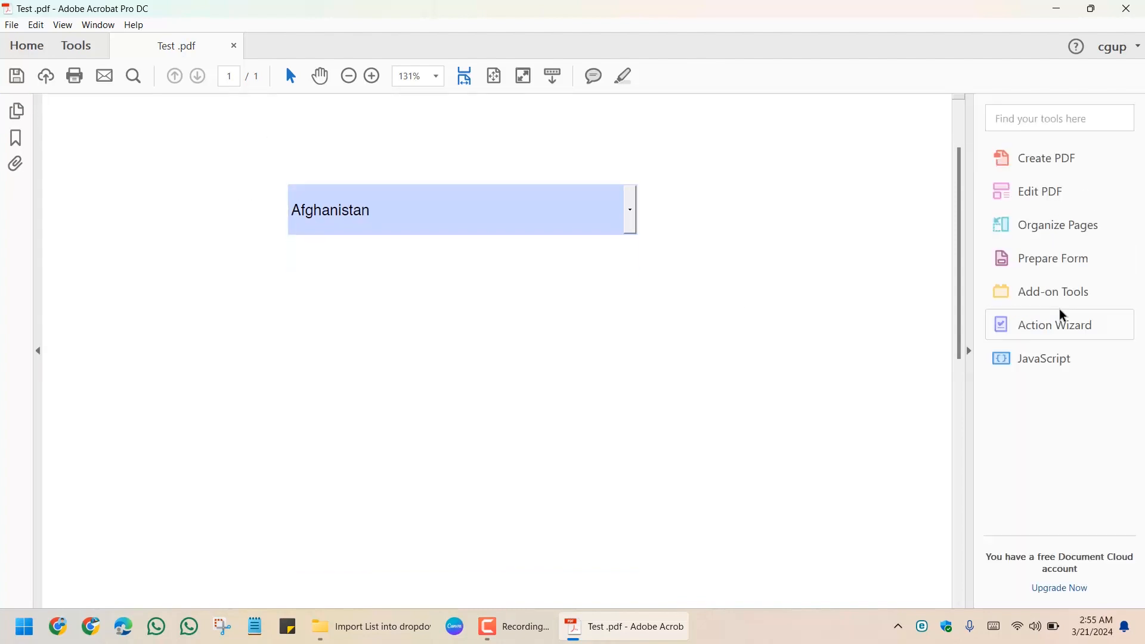
Create a new action in the Action Wizard with an Execute JavaScript step, and turn off Prompt User for it.
click(1057, 332)
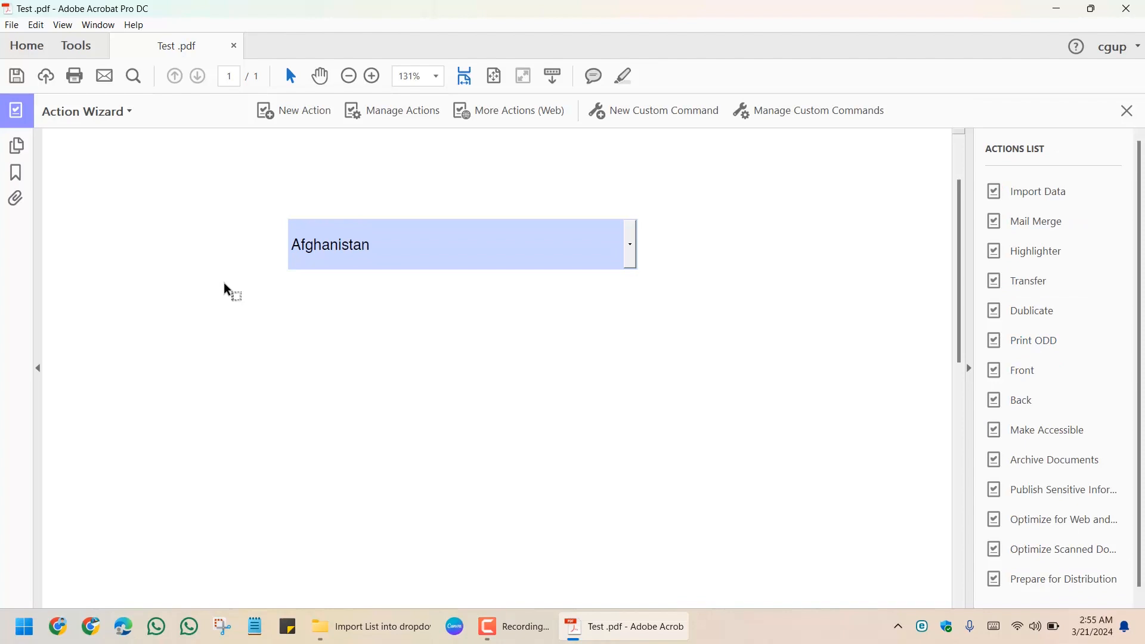
click(288, 114)
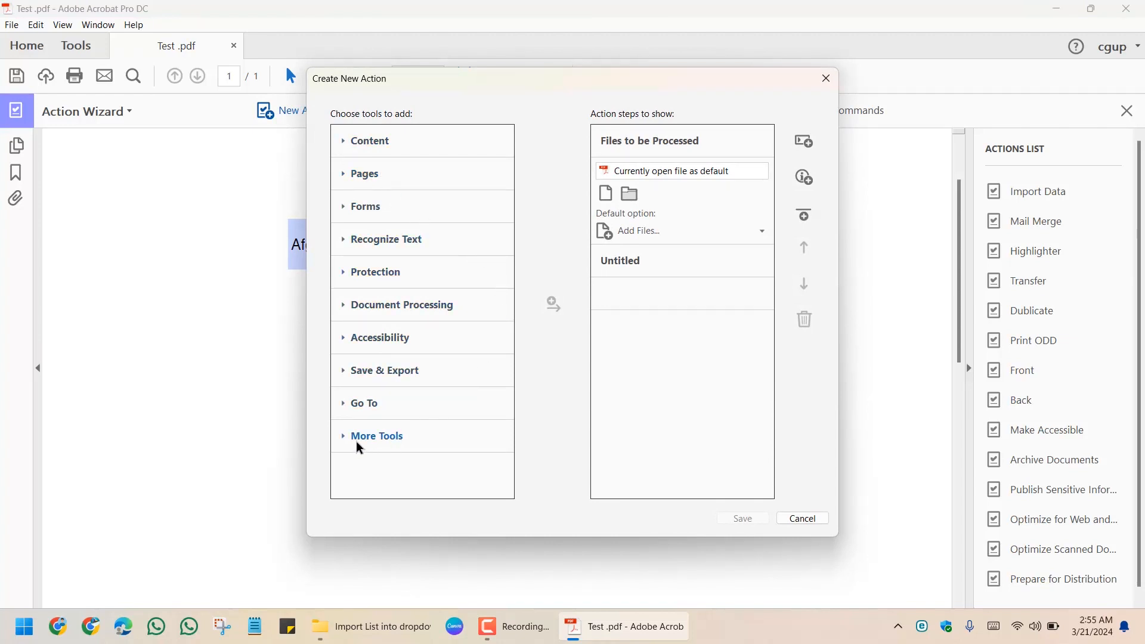
click(372, 441)
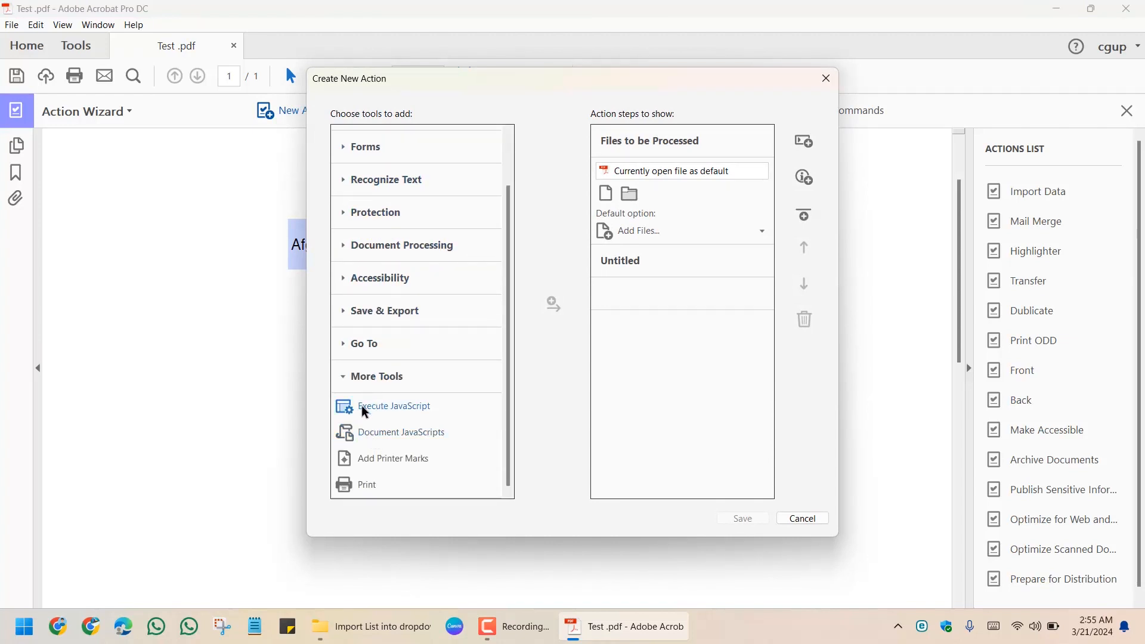
click(420, 408)
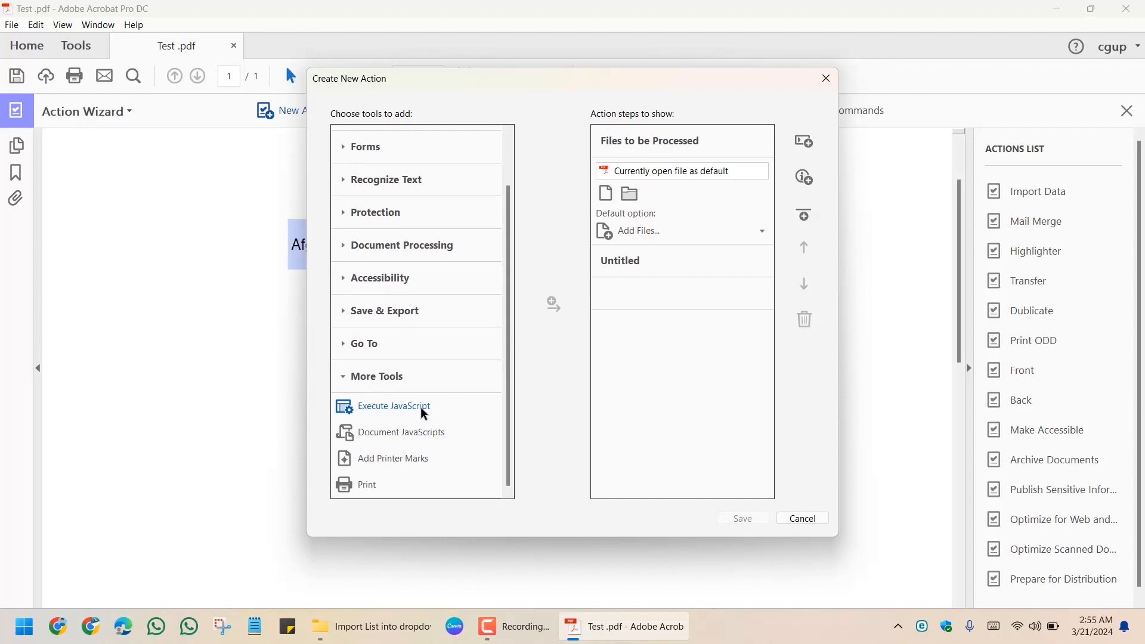
click(553, 306)
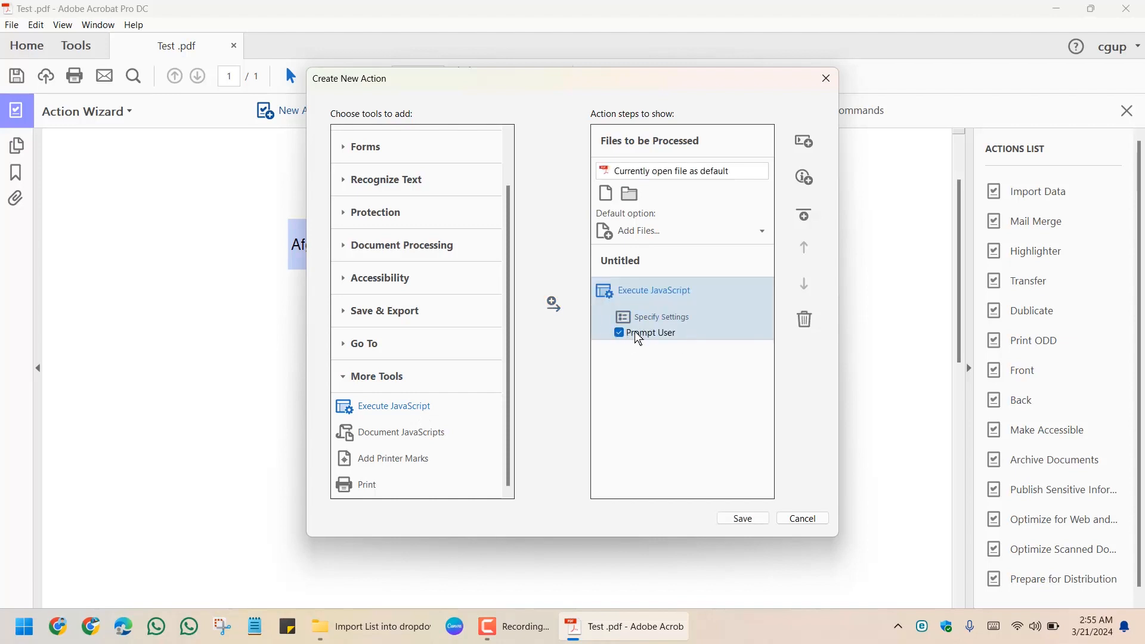
click(619, 333)
Examine the script editor in the Execute JavaScript step's settings, cancelling it without edits and keeping the new action open.
click(659, 315)
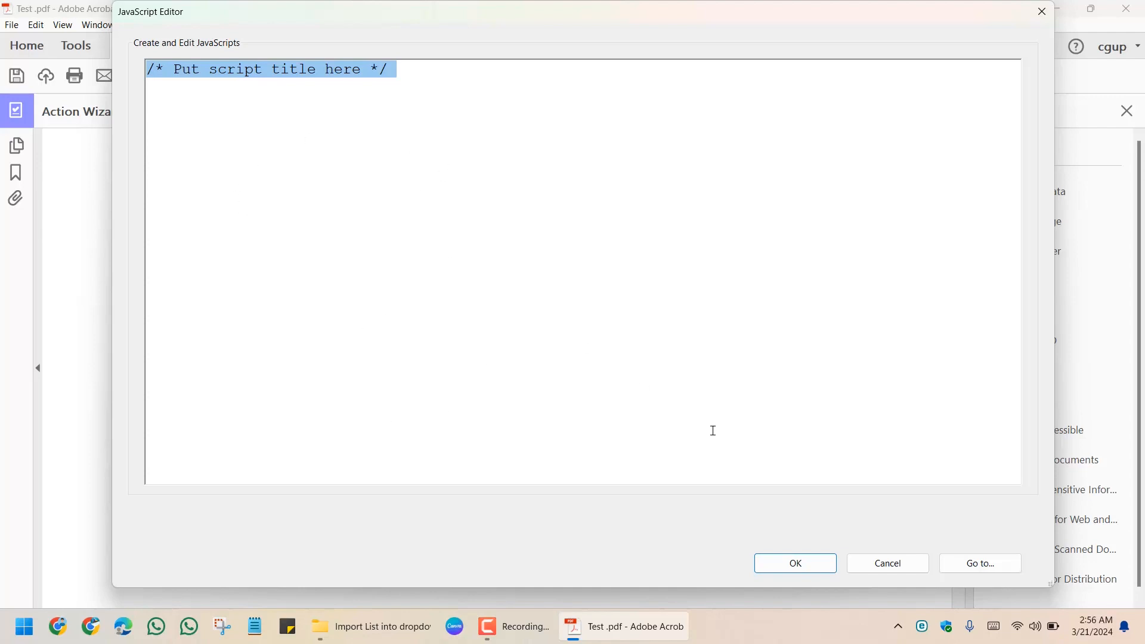
click(881, 564)
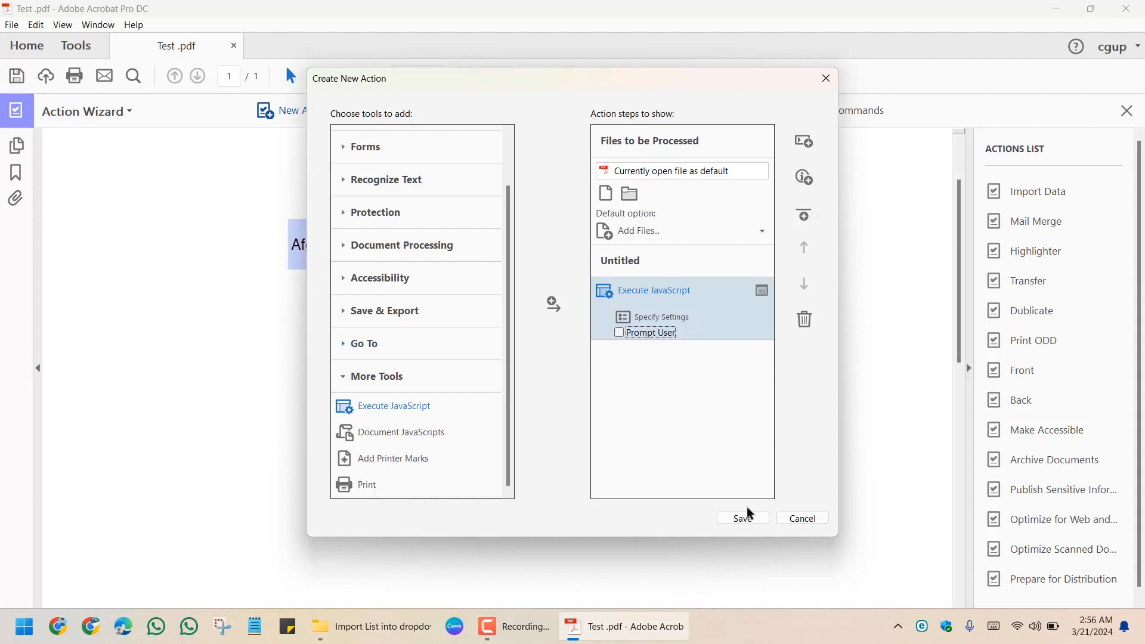
click(806, 519)
click(720, 340)
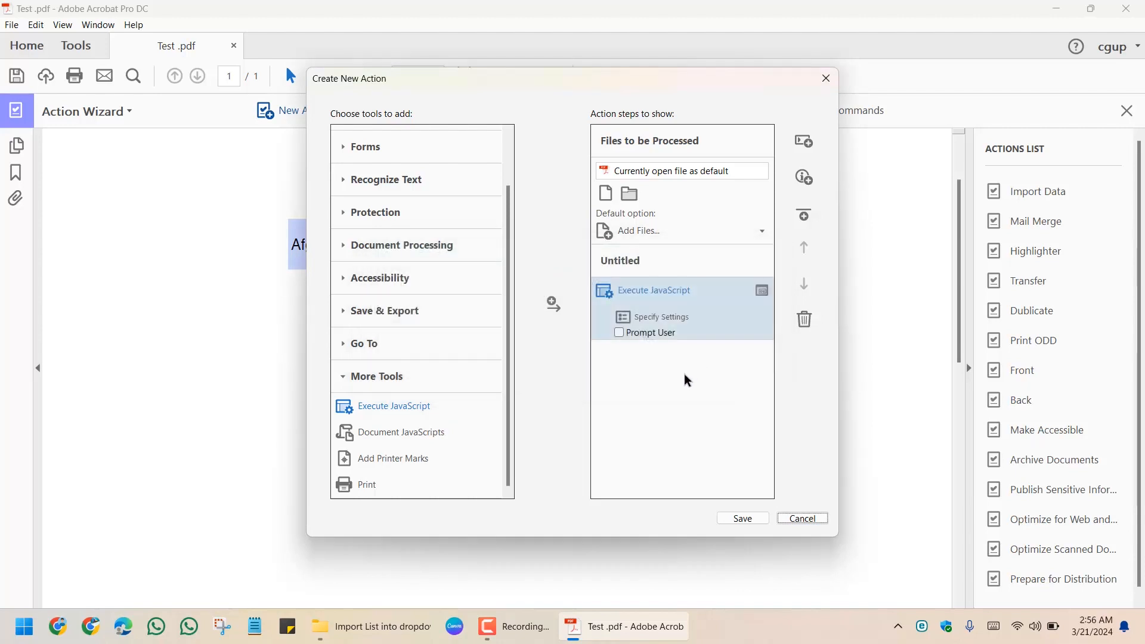
click(664, 321)
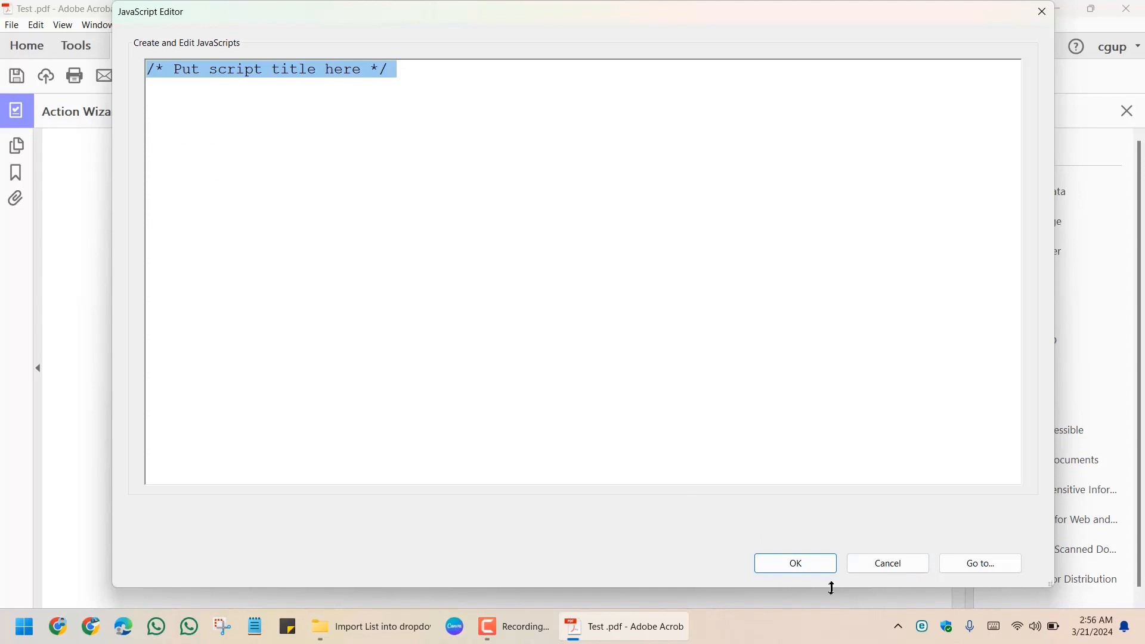
click(867, 564)
click(797, 519)
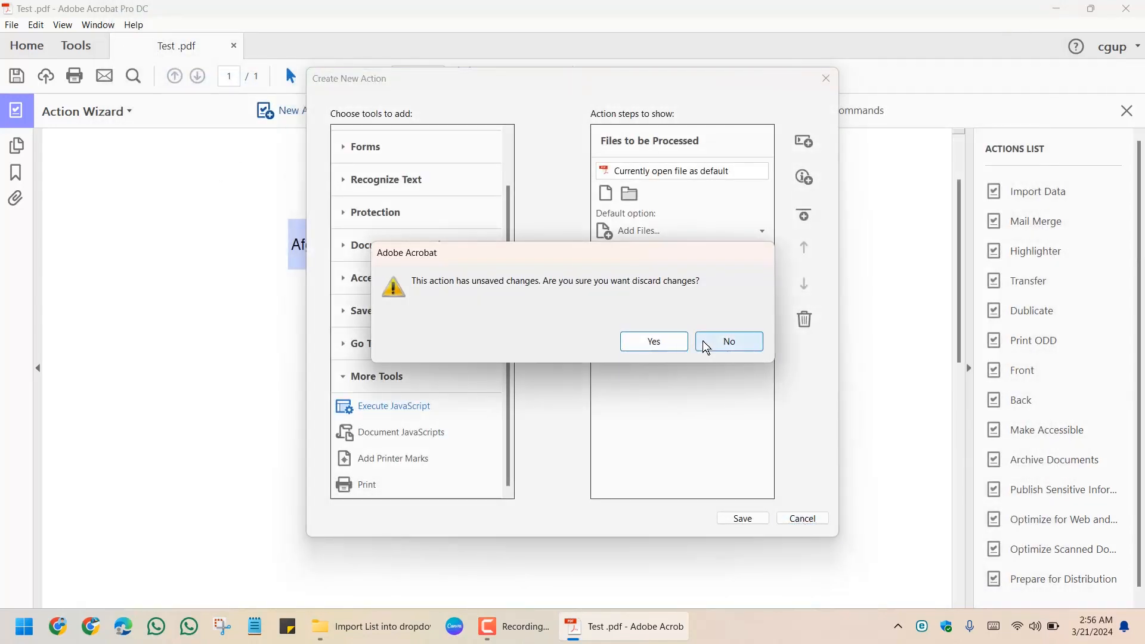
click(723, 356)
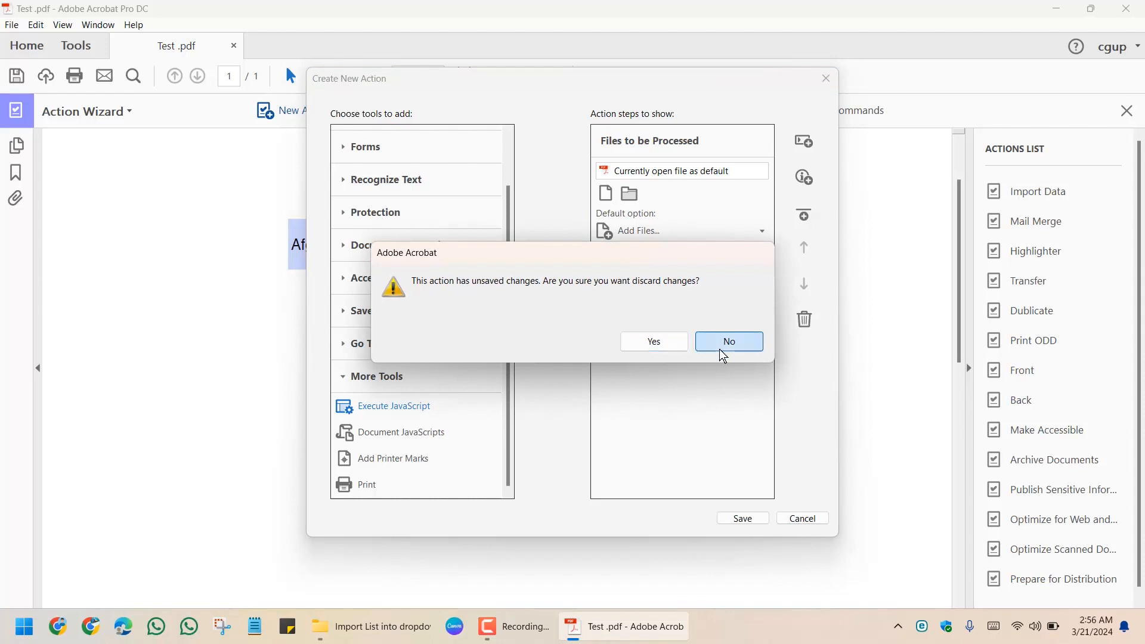